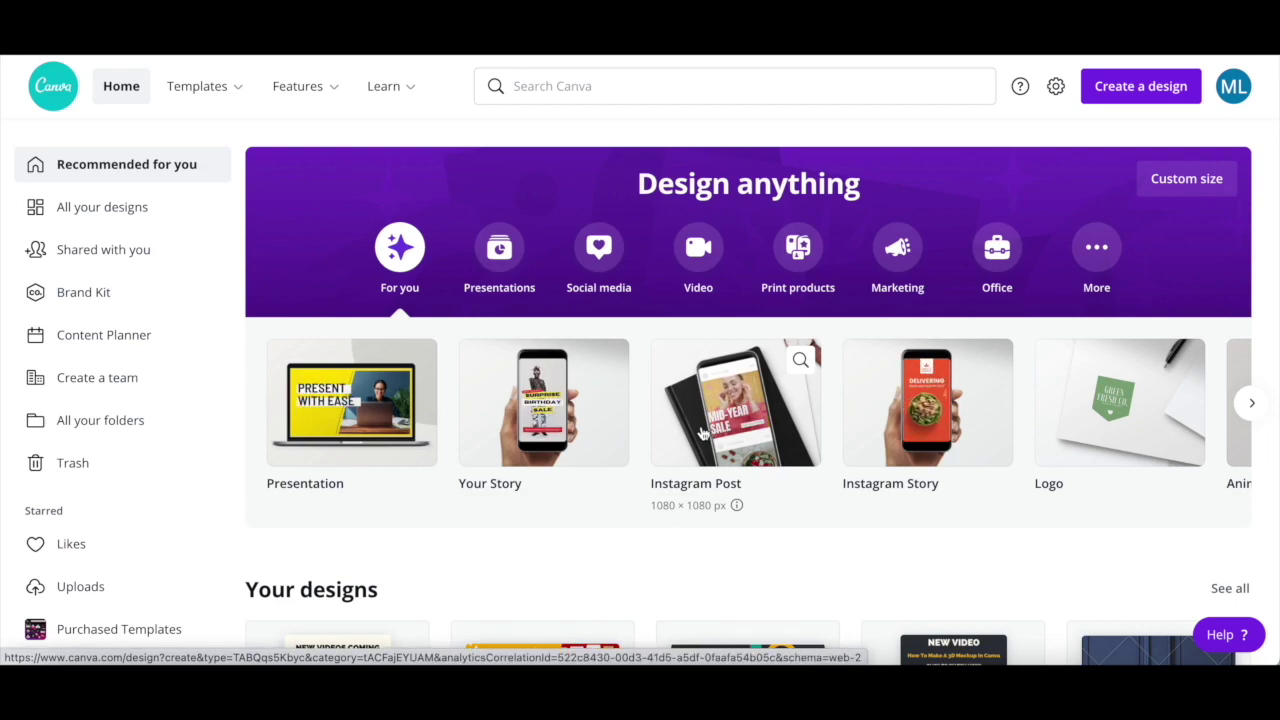
- Create a new blank 1080 × 1080 Instagram Post design from the Canva home page
click(703, 432)
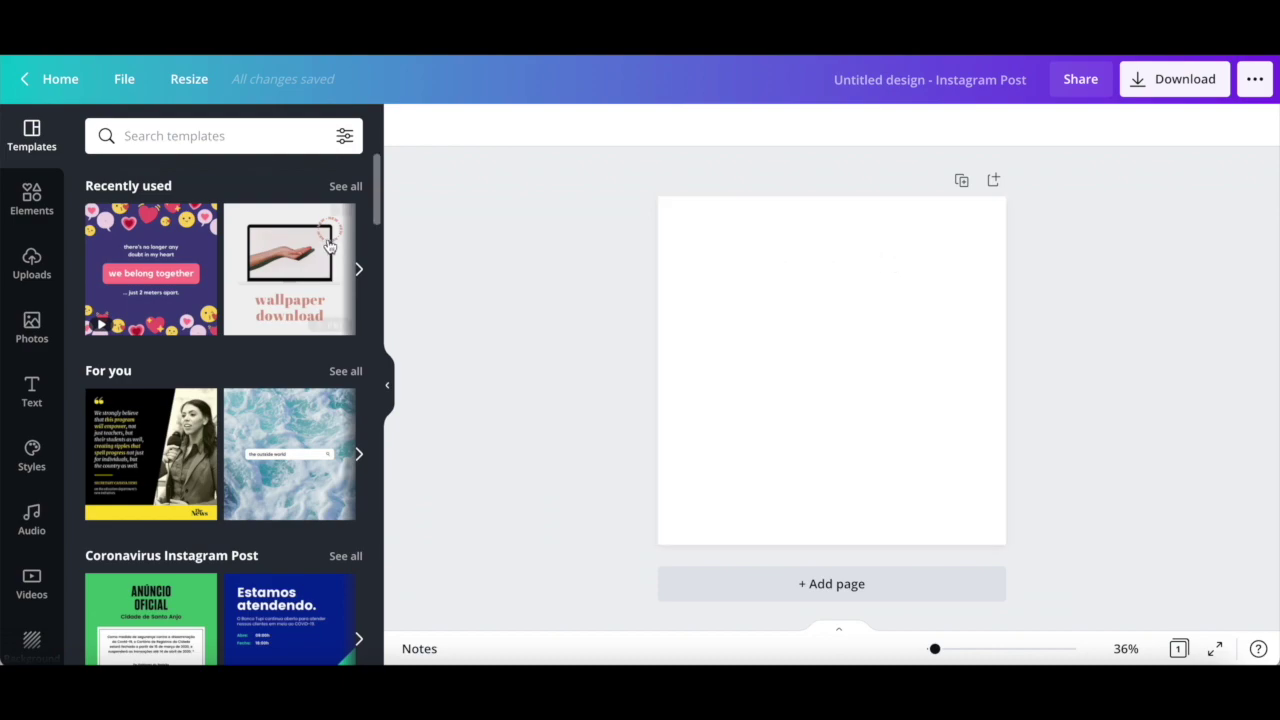
- Show the Uploads panel, scroll through it, and view the Upload media source choices
click(26, 261)
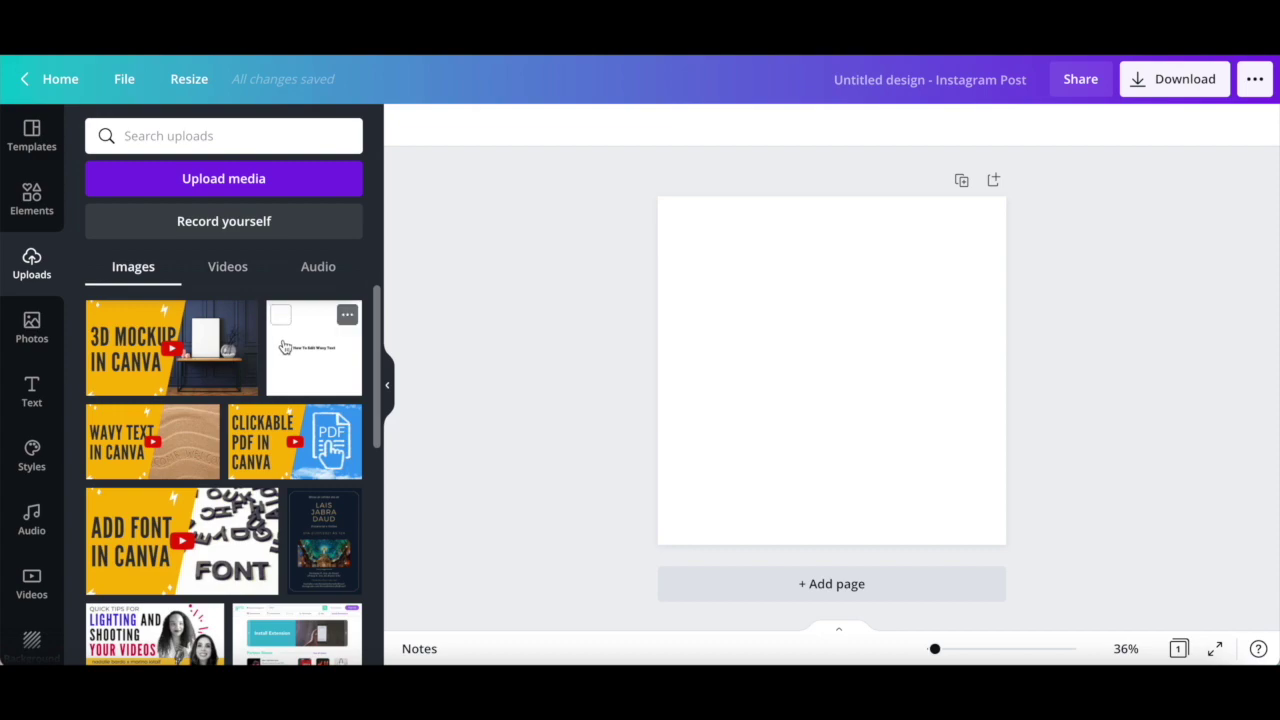
scroll(283, 346, down, 4)
scroll(283, 346, down, 2)
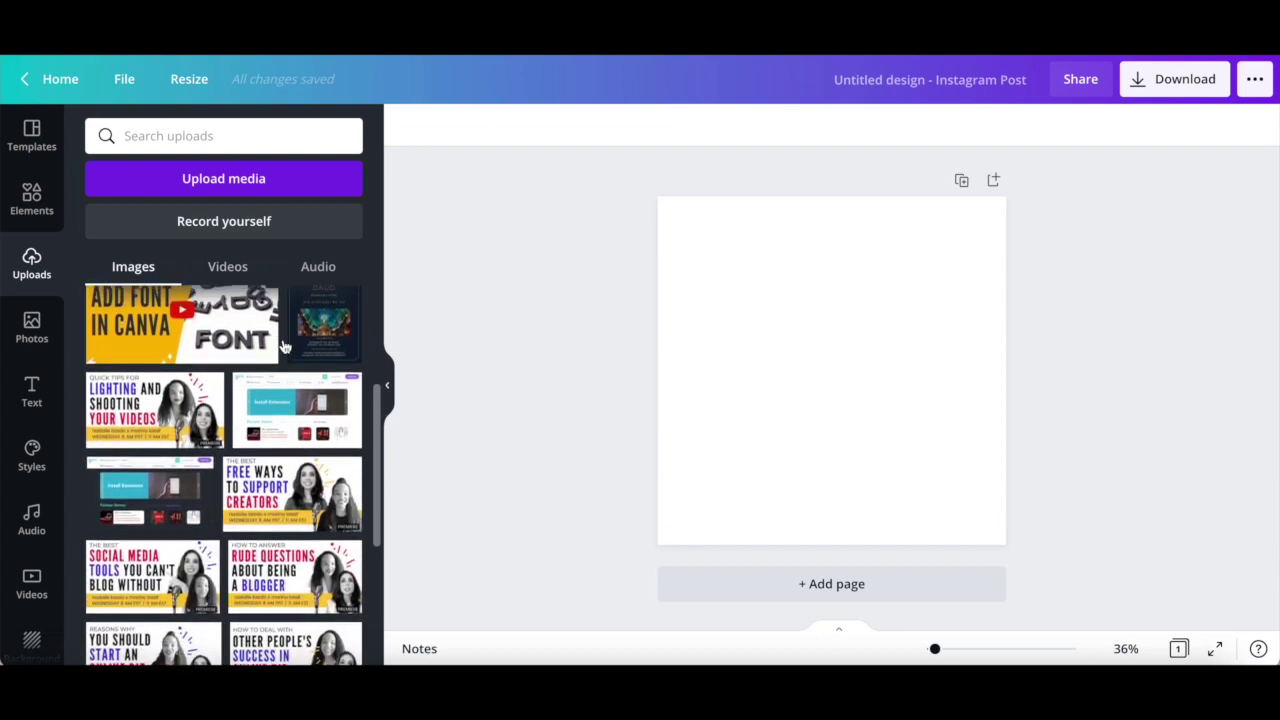
scroll(280, 343, up, 5)
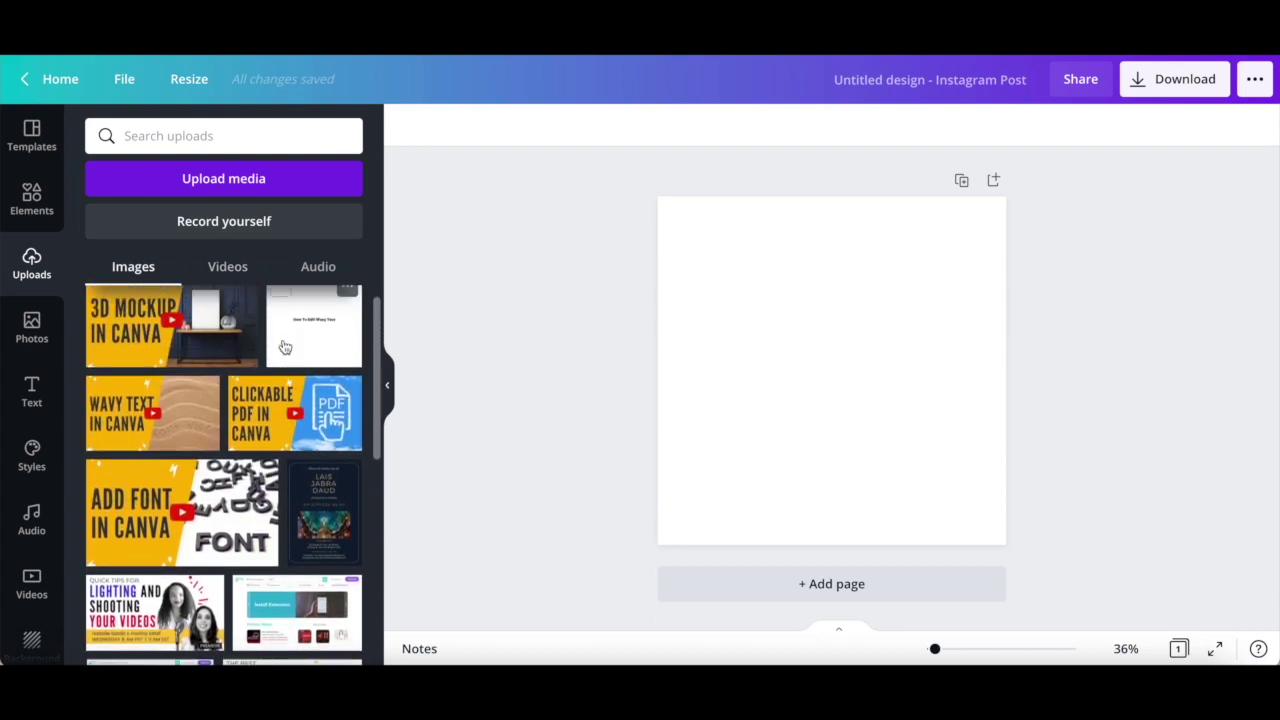
click(296, 181)
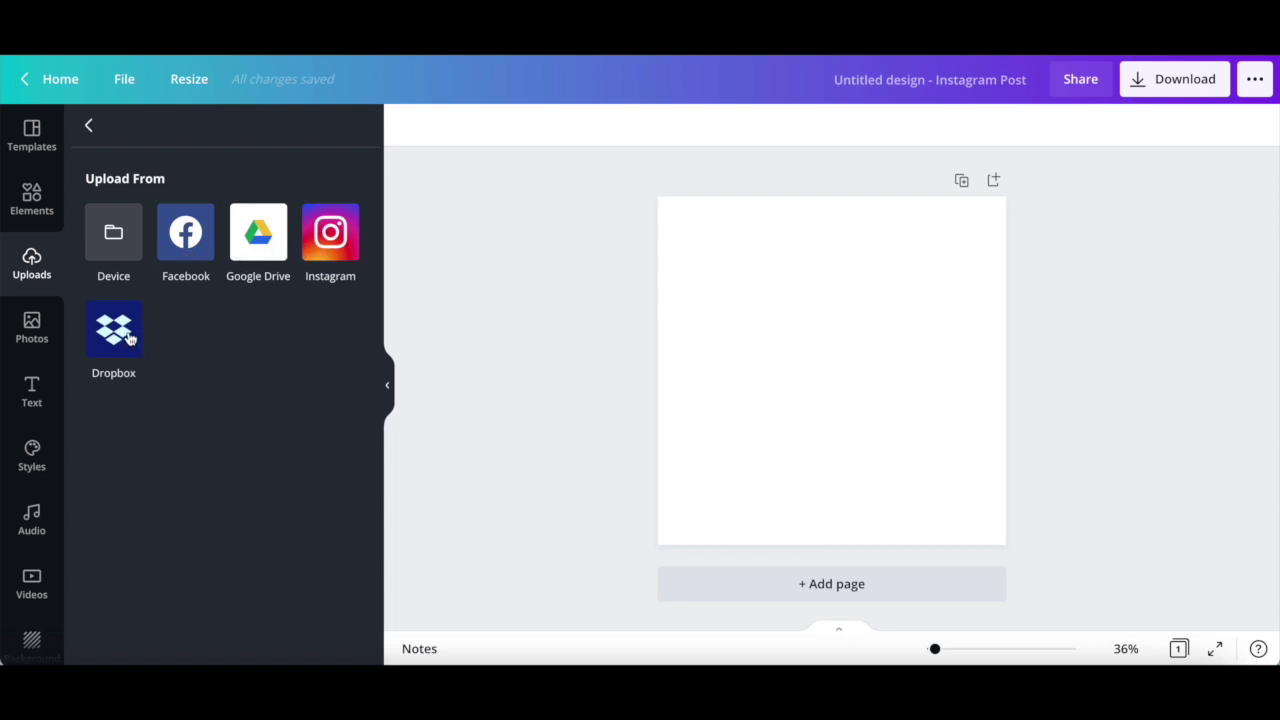
- Browse the stock Photos library, then return to Uploads and scroll the uploaded images
click(24, 342)
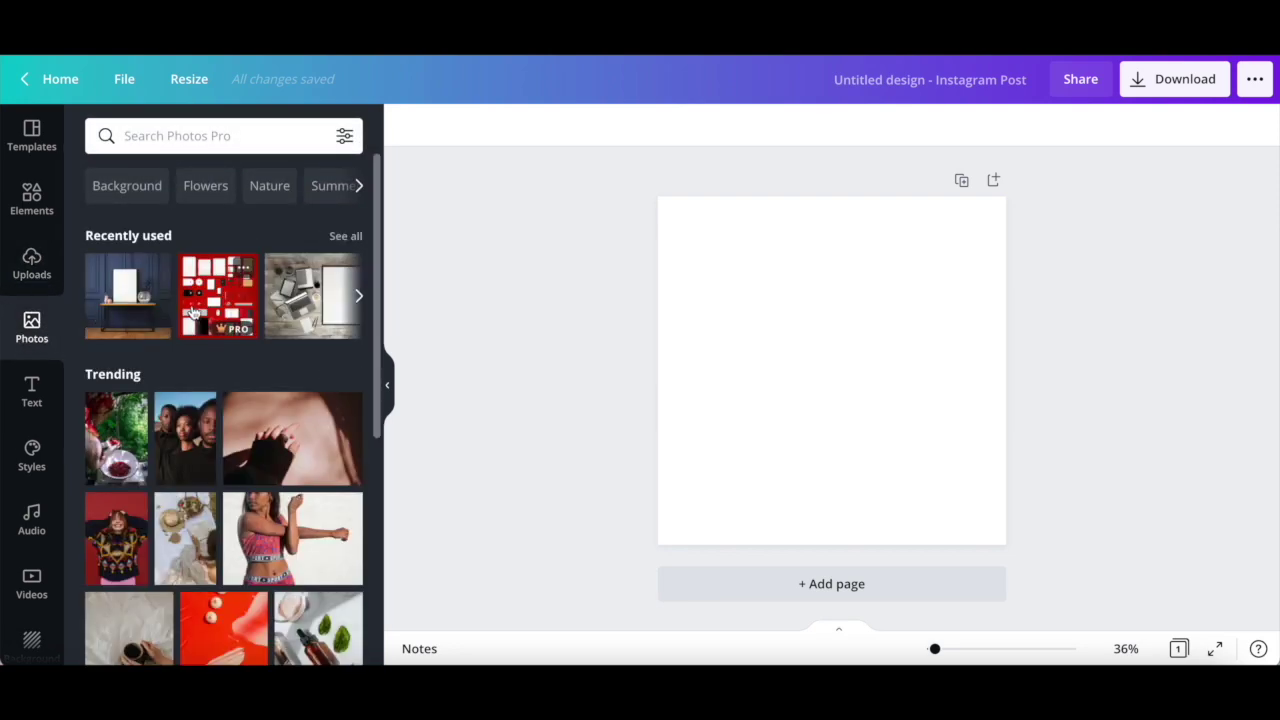
scroll(191, 309, down, 2)
scroll(193, 300, down, 3)
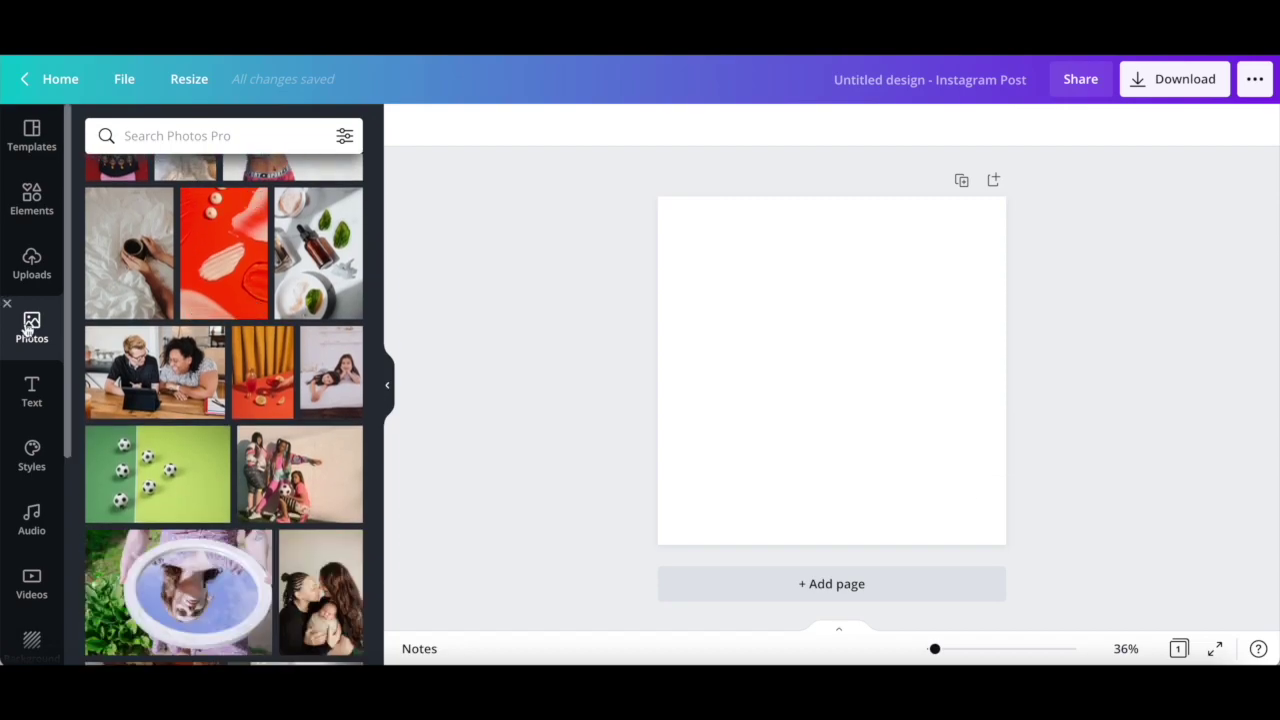
click(36, 266)
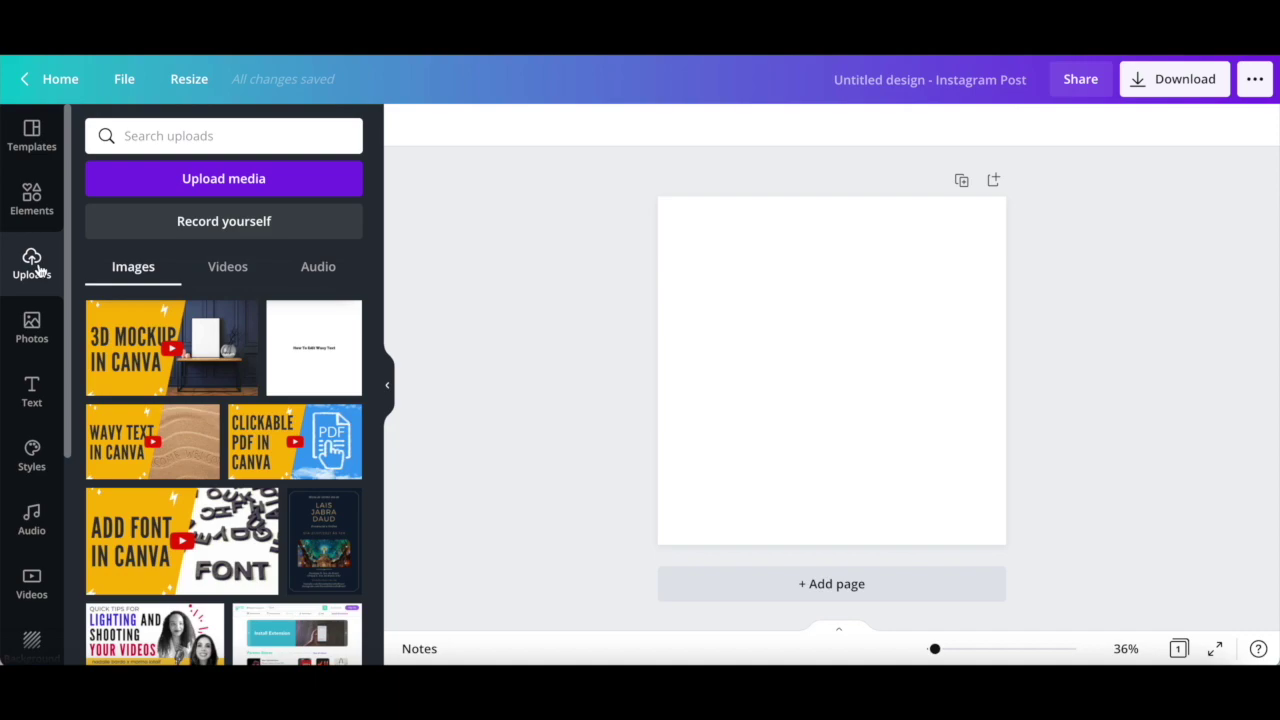
scroll(258, 300, down, 5)
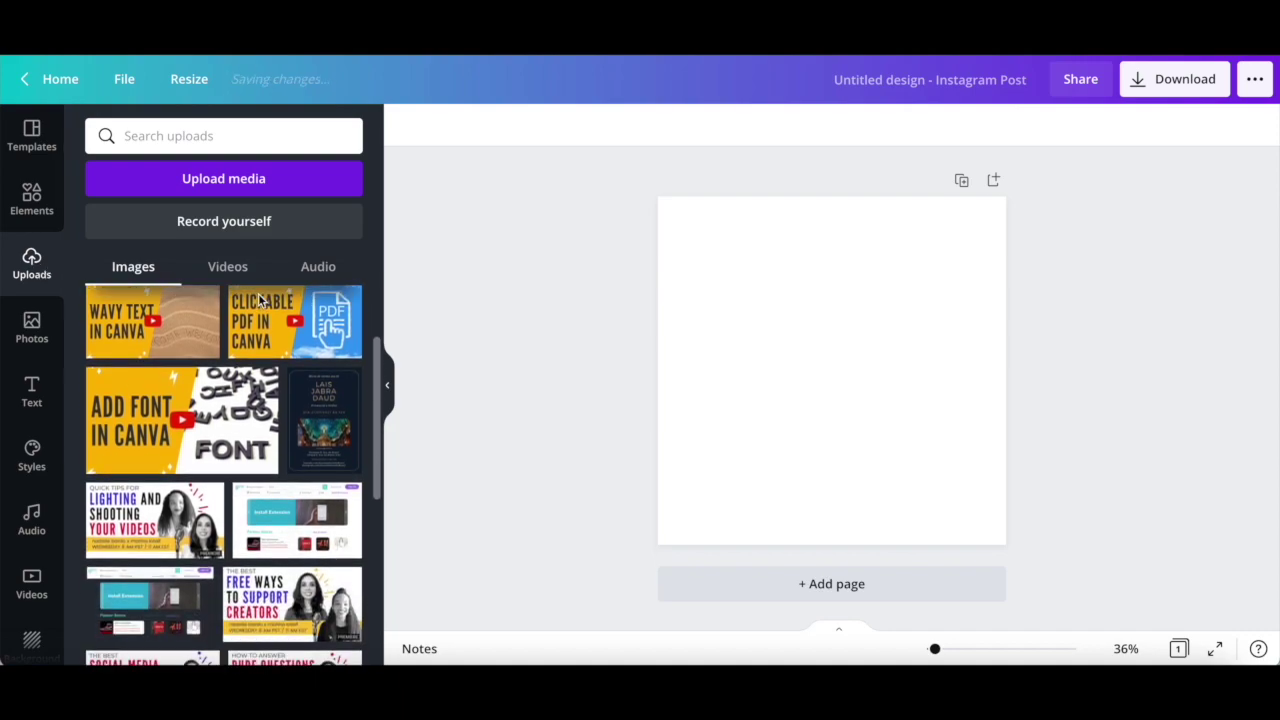
scroll(258, 300, down, 2)
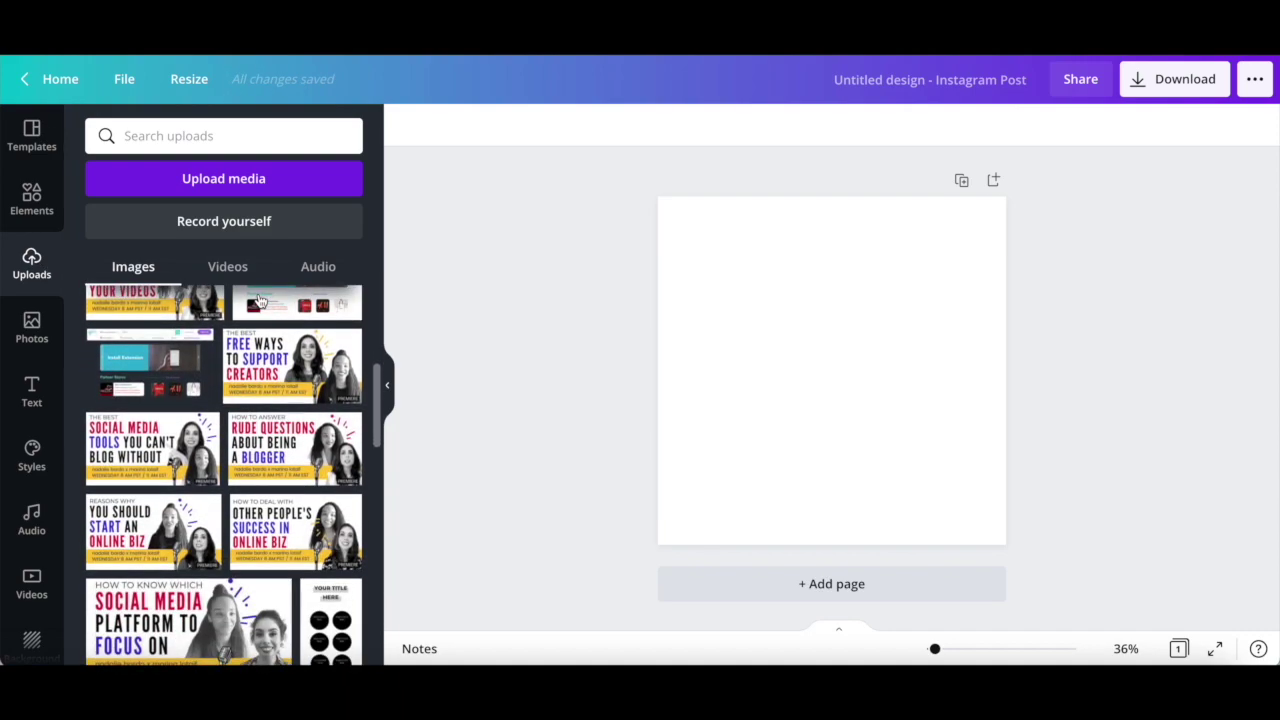
- Check the Upload media sources, scroll the sidebar, and view All your designs
click(323, 188)
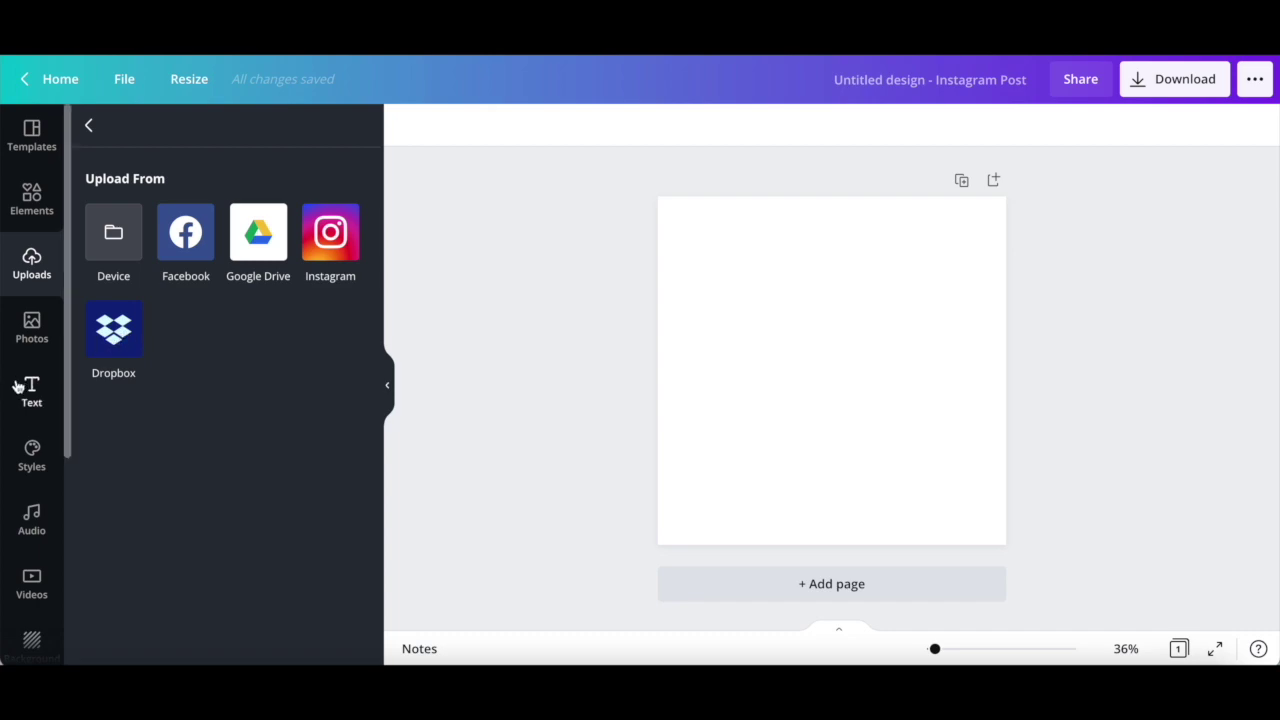
scroll(15, 386, down, 5)
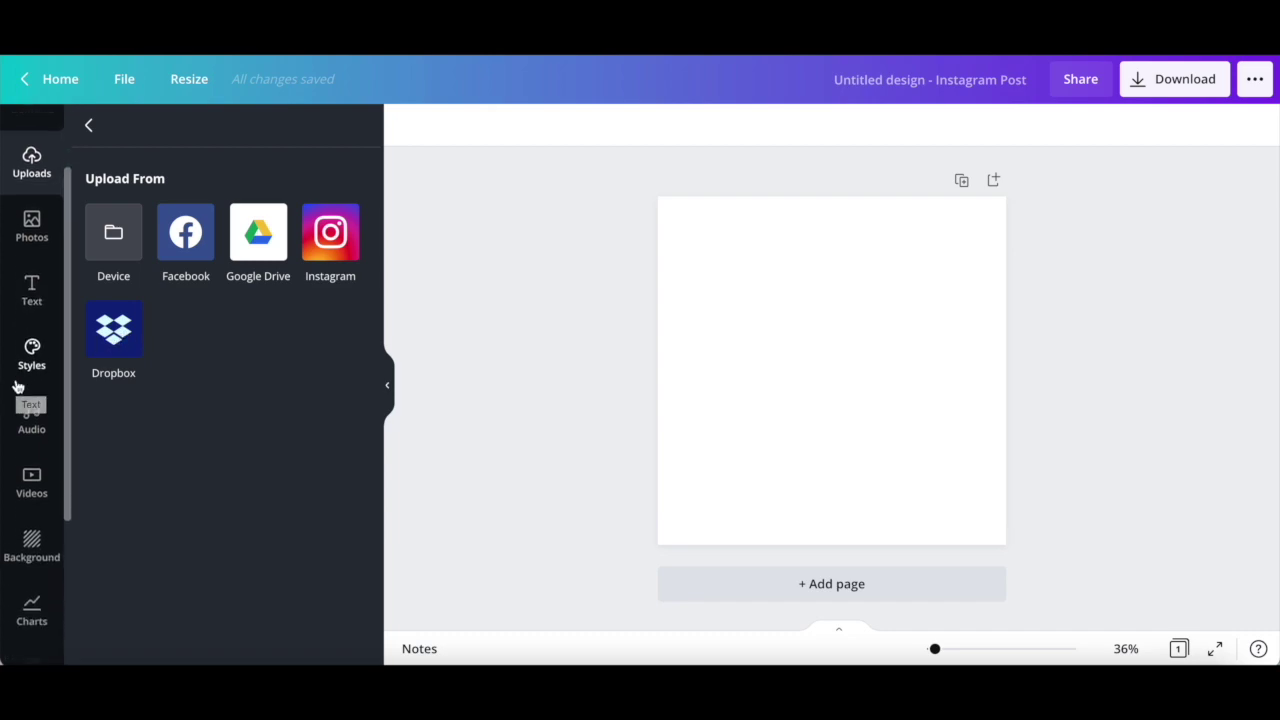
scroll(15, 386, down, 1)
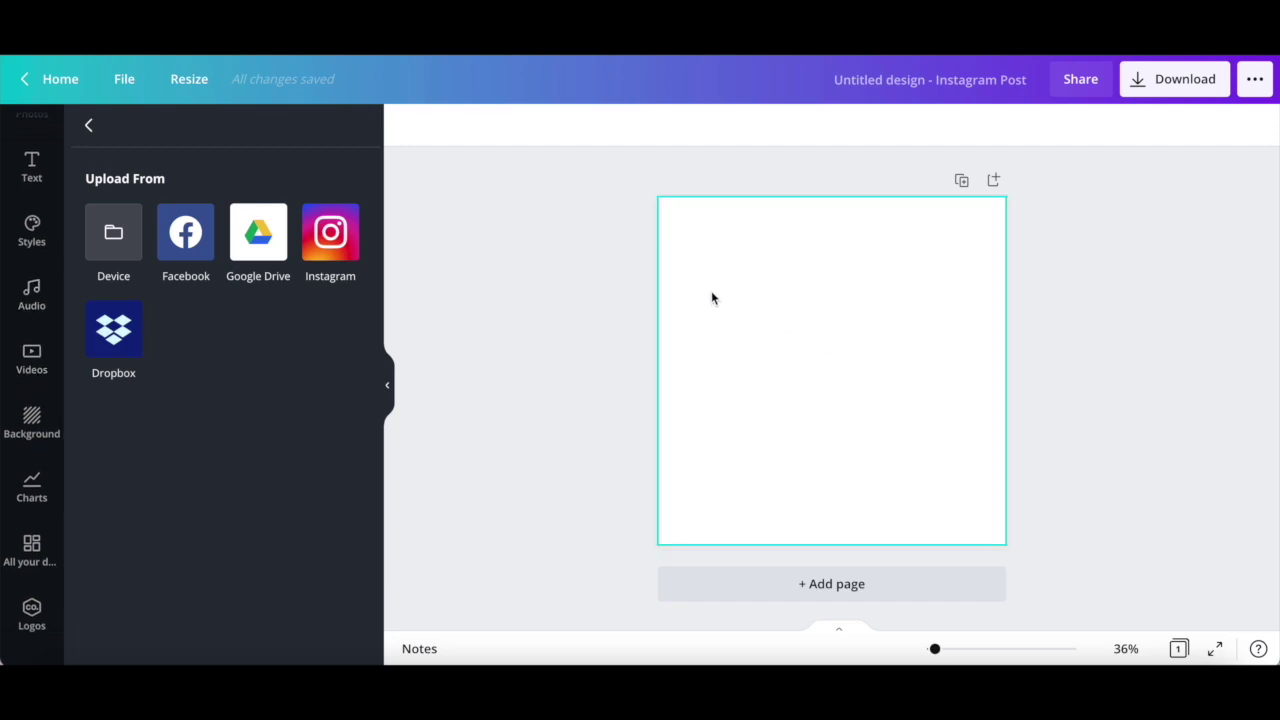
click(15, 553)
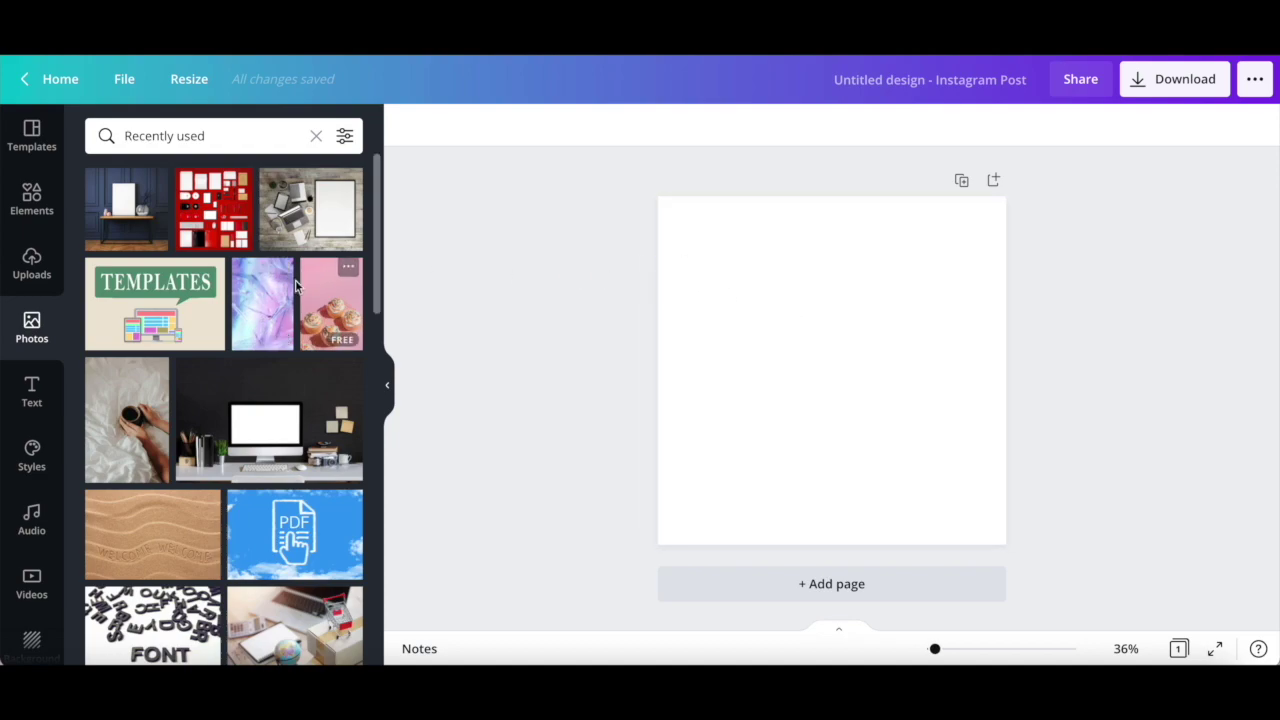
- Add the purple marbled photo to the page and show its Edit image effects
click(247, 299)
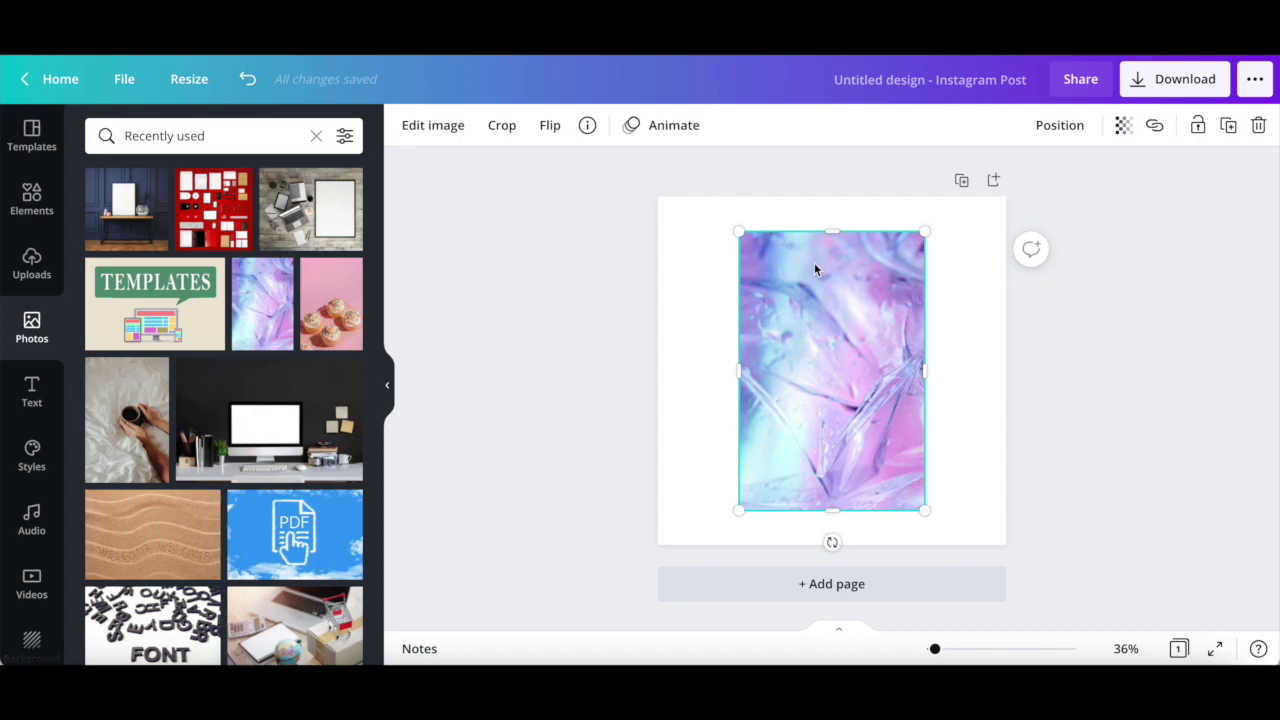
click(443, 128)
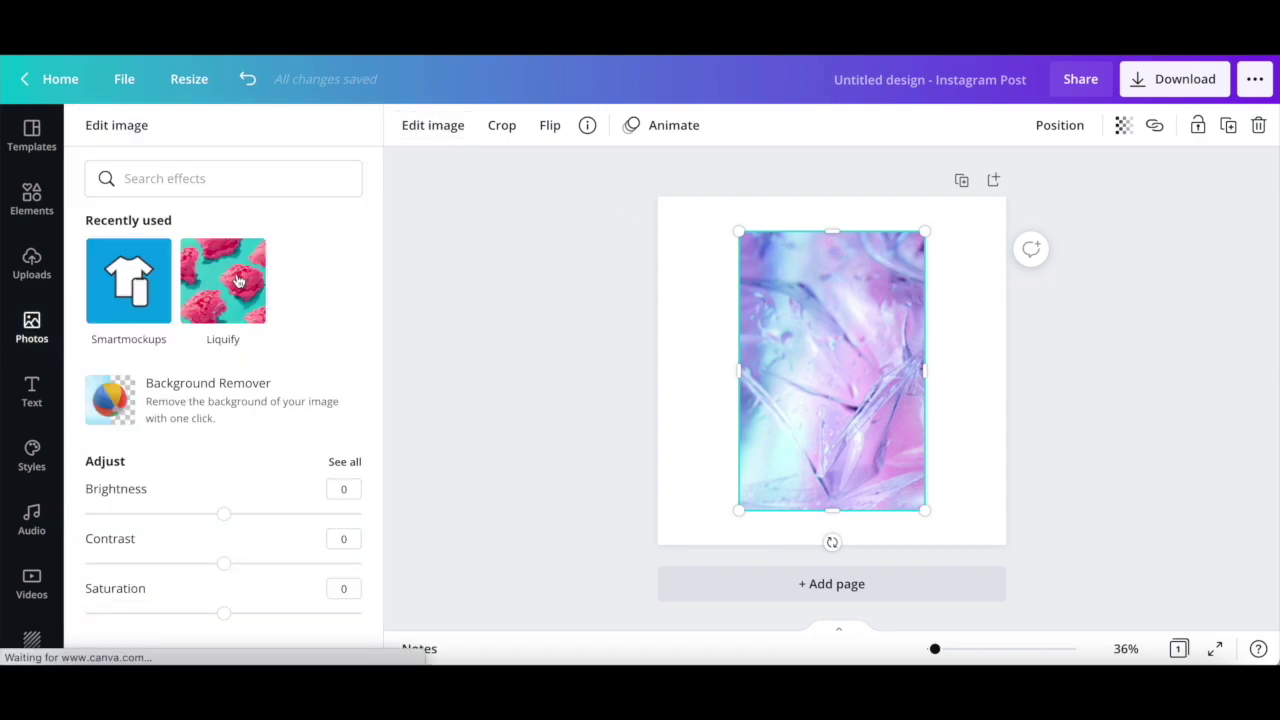
scroll(238, 283, down, 1)
scroll(237, 280, down, 6)
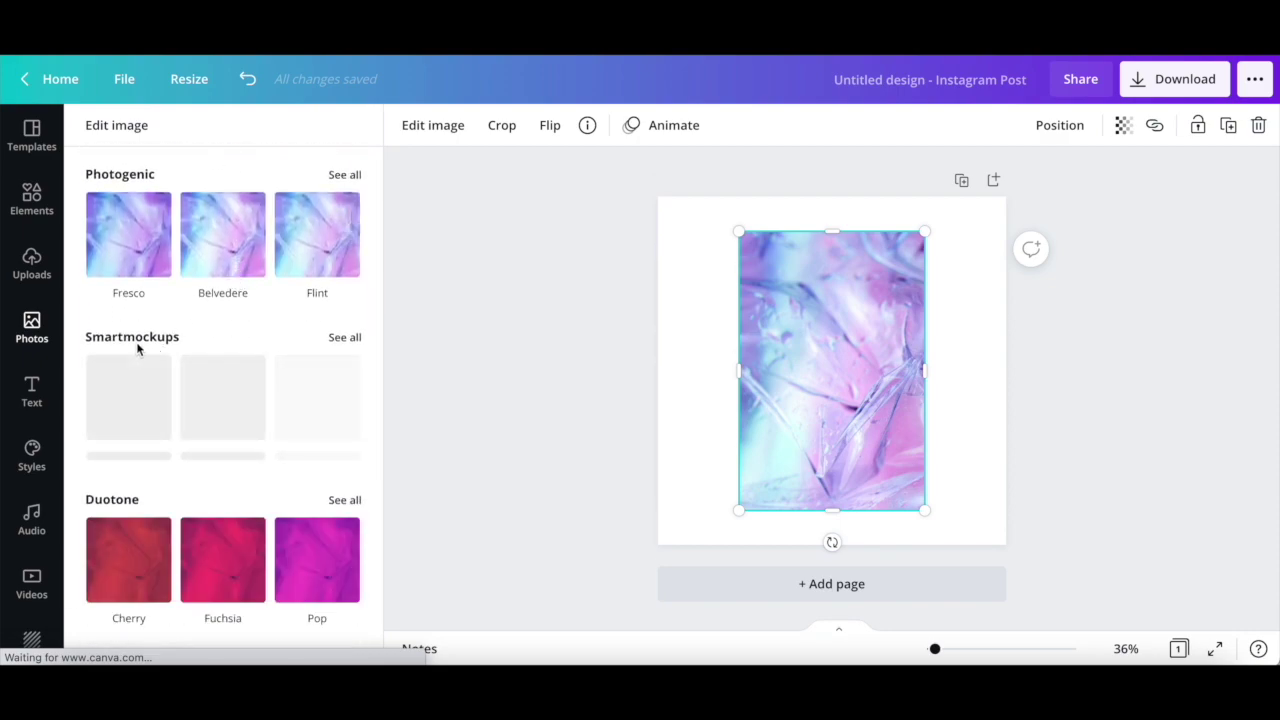
- Show all Smartmockups and scroll down to the Mugs section
click(348, 340)
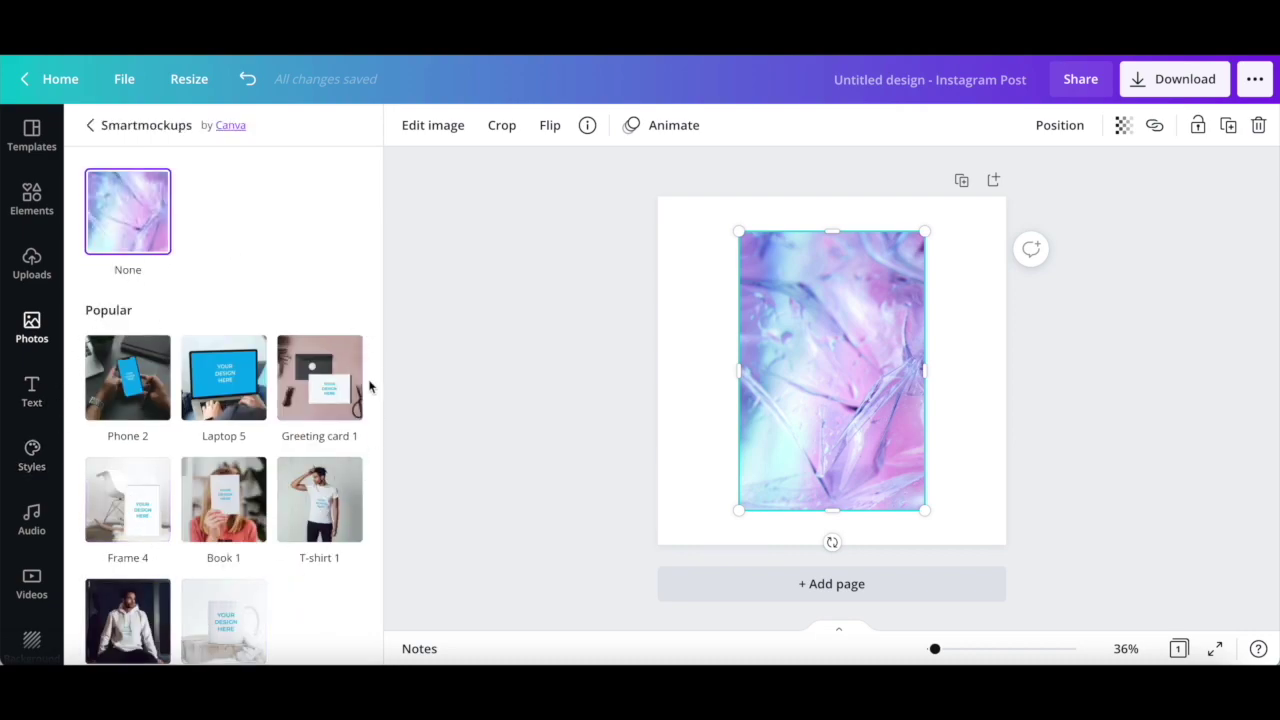
scroll(193, 321, down, 5)
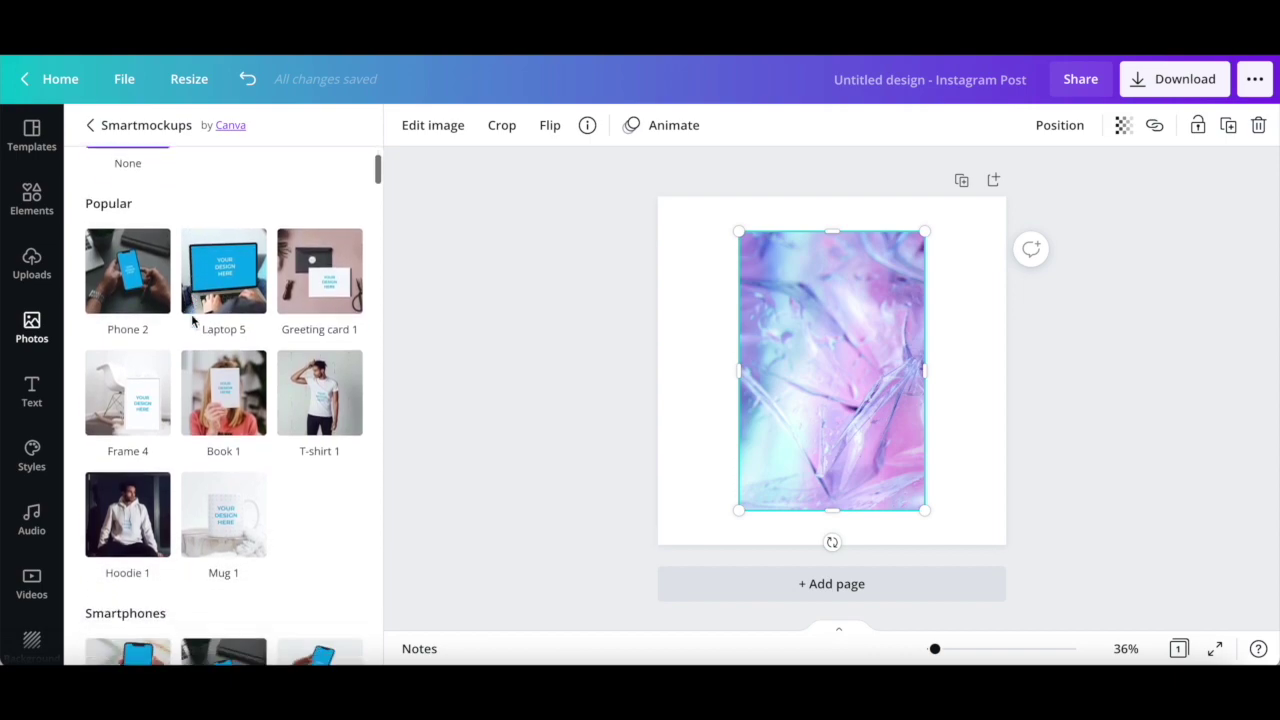
scroll(193, 321, down, 2)
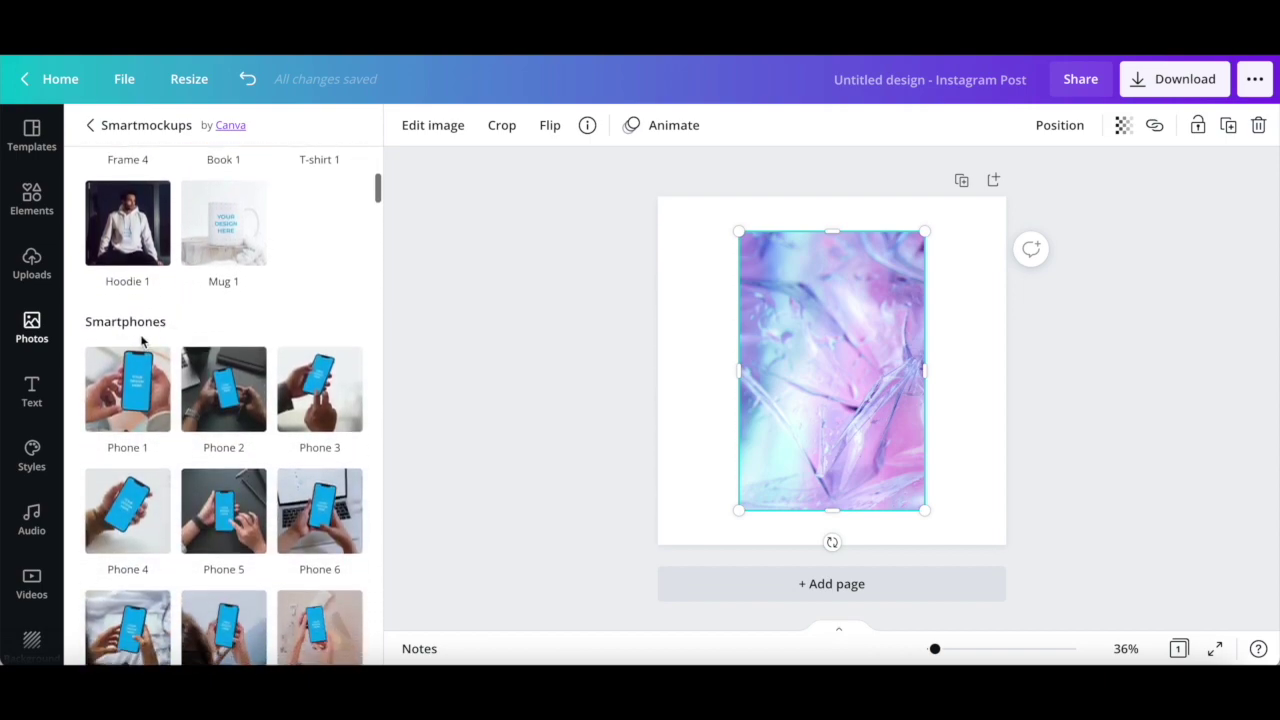
scroll(156, 341, down, 18)
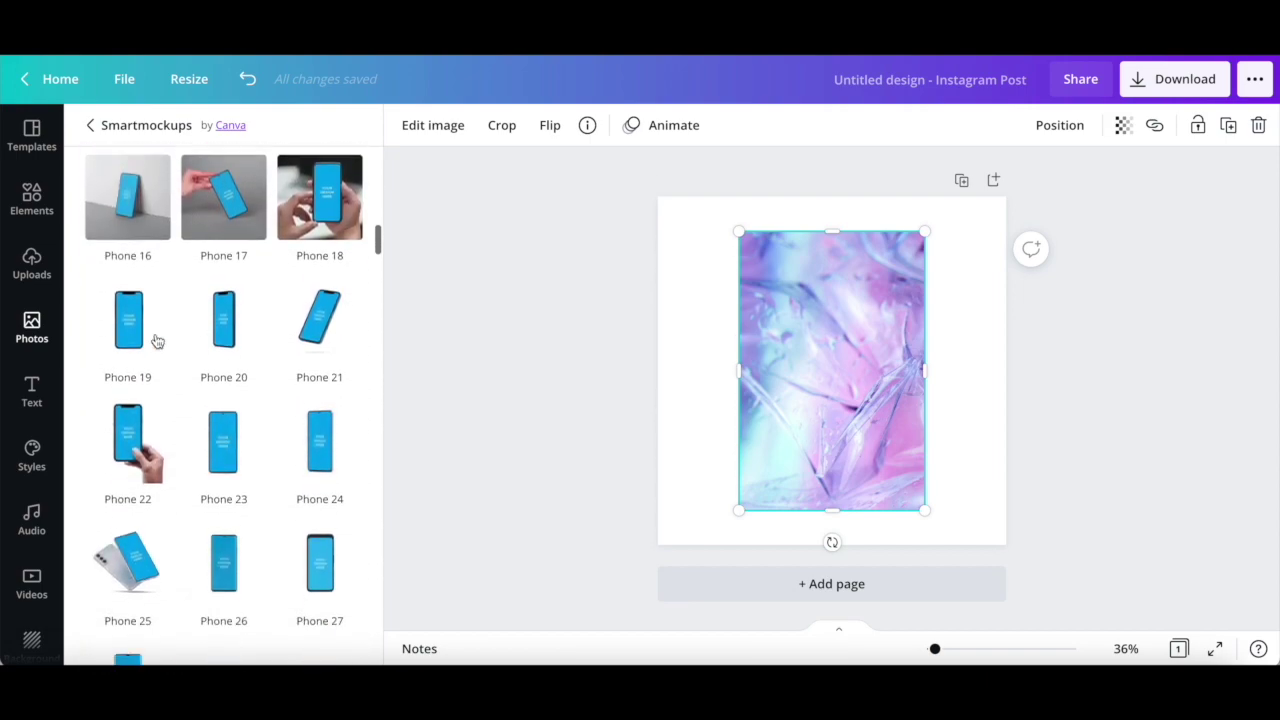
scroll(156, 341, down, 11)
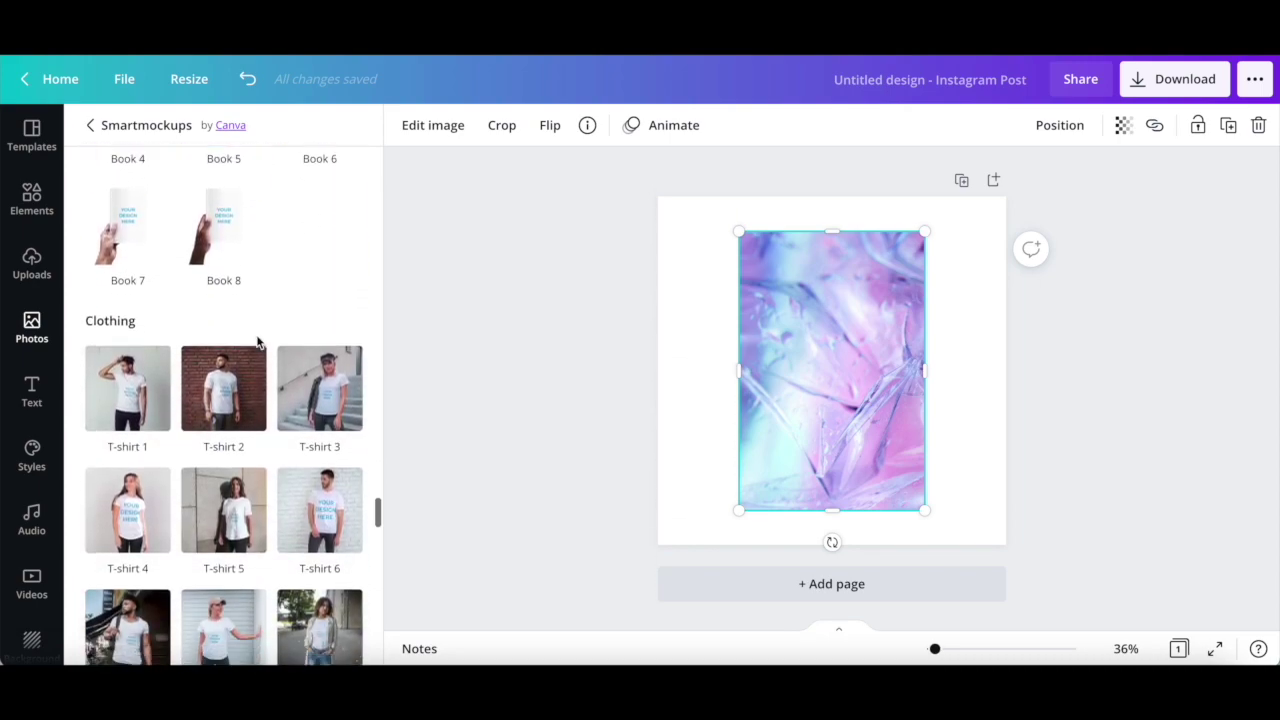
scroll(258, 343, down, 8)
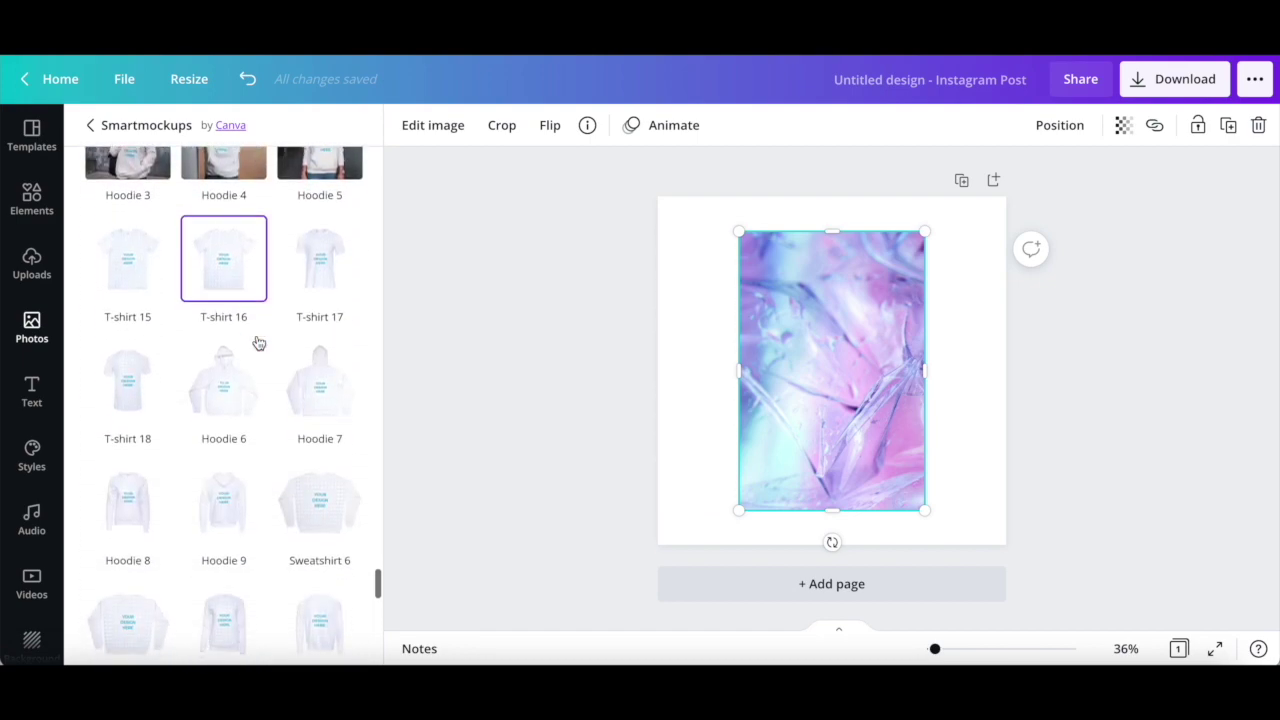
scroll(258, 343, down, 2)
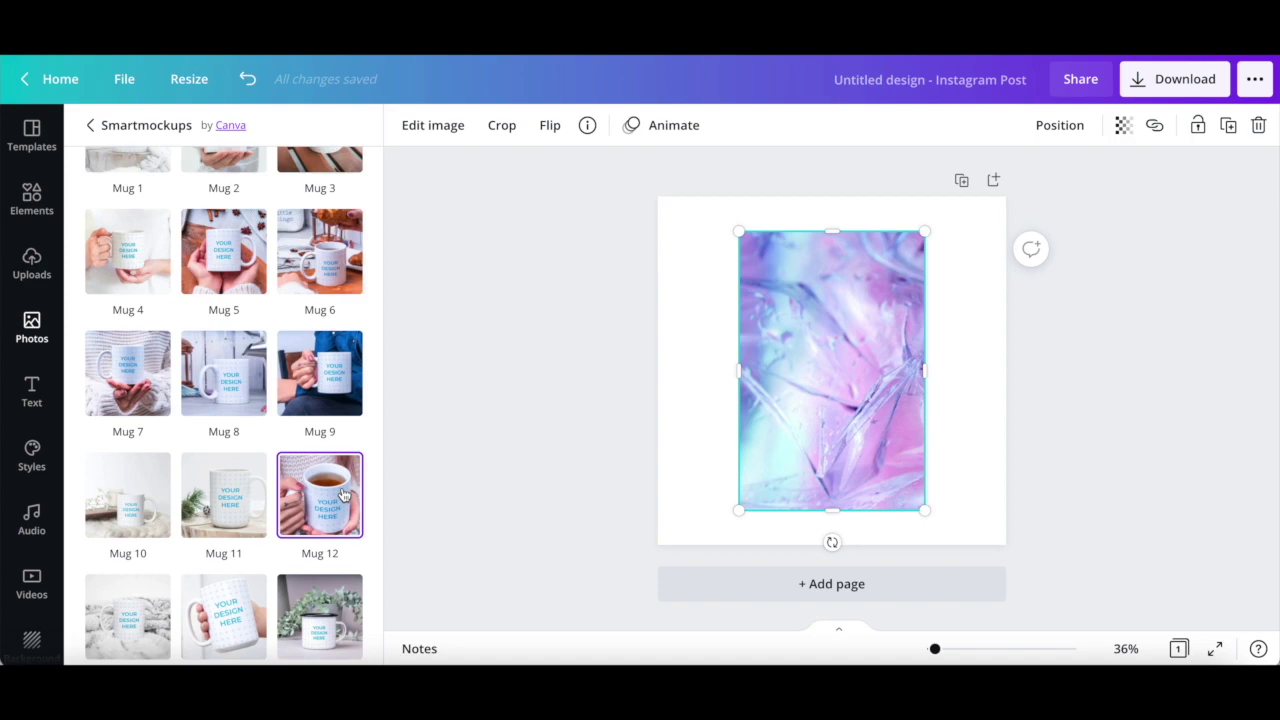
- Apply the Mug 12 two-handed tea mug mockup to the marbled photo, keeping Fill crop
click(342, 494)
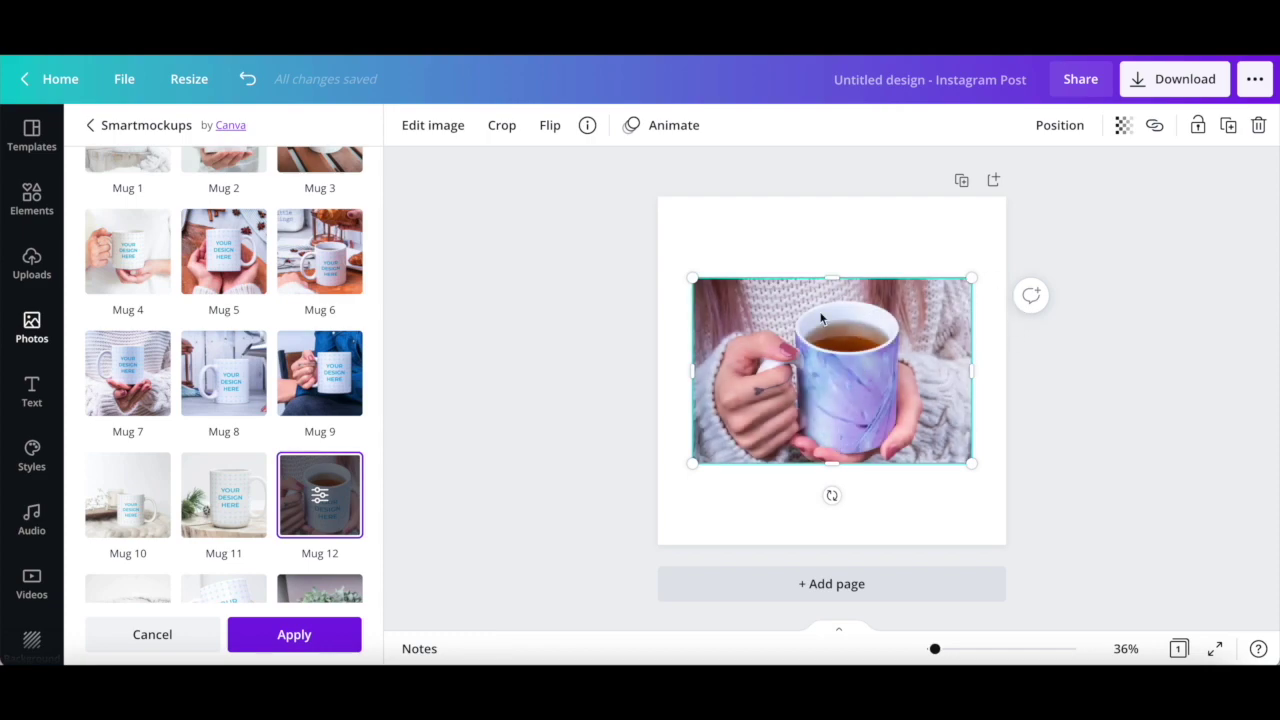
click(319, 495)
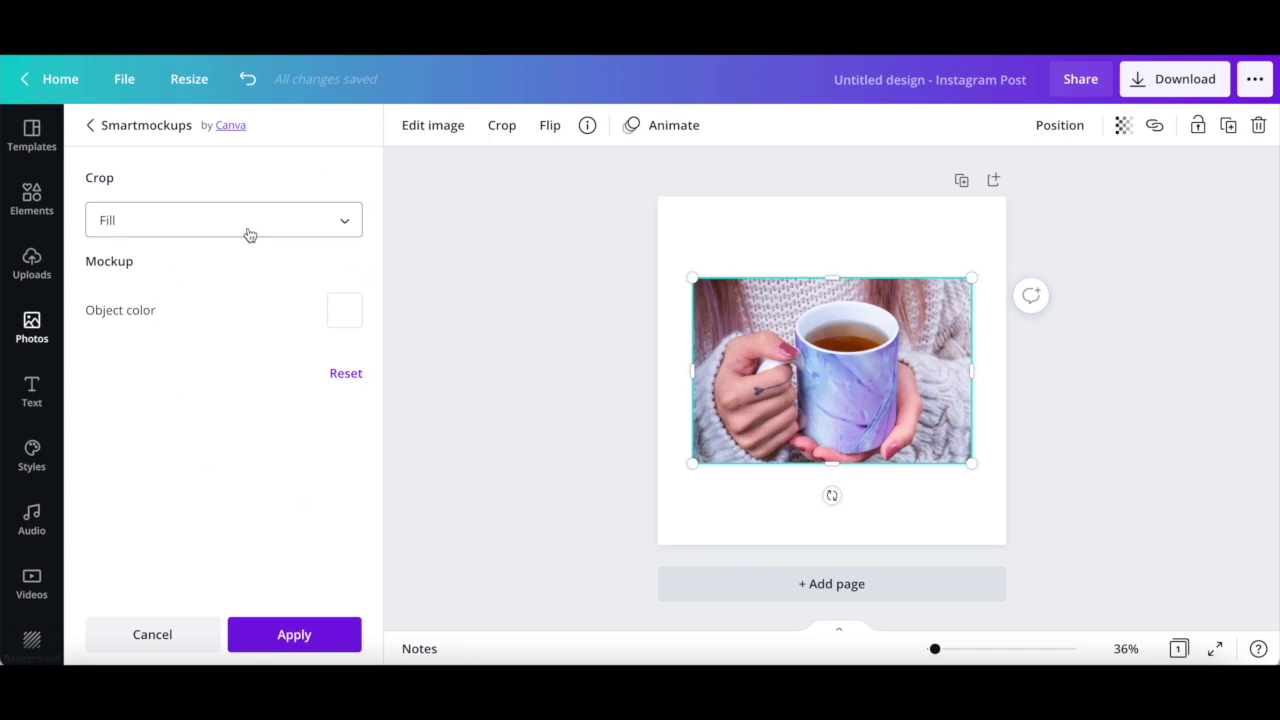
click(329, 226)
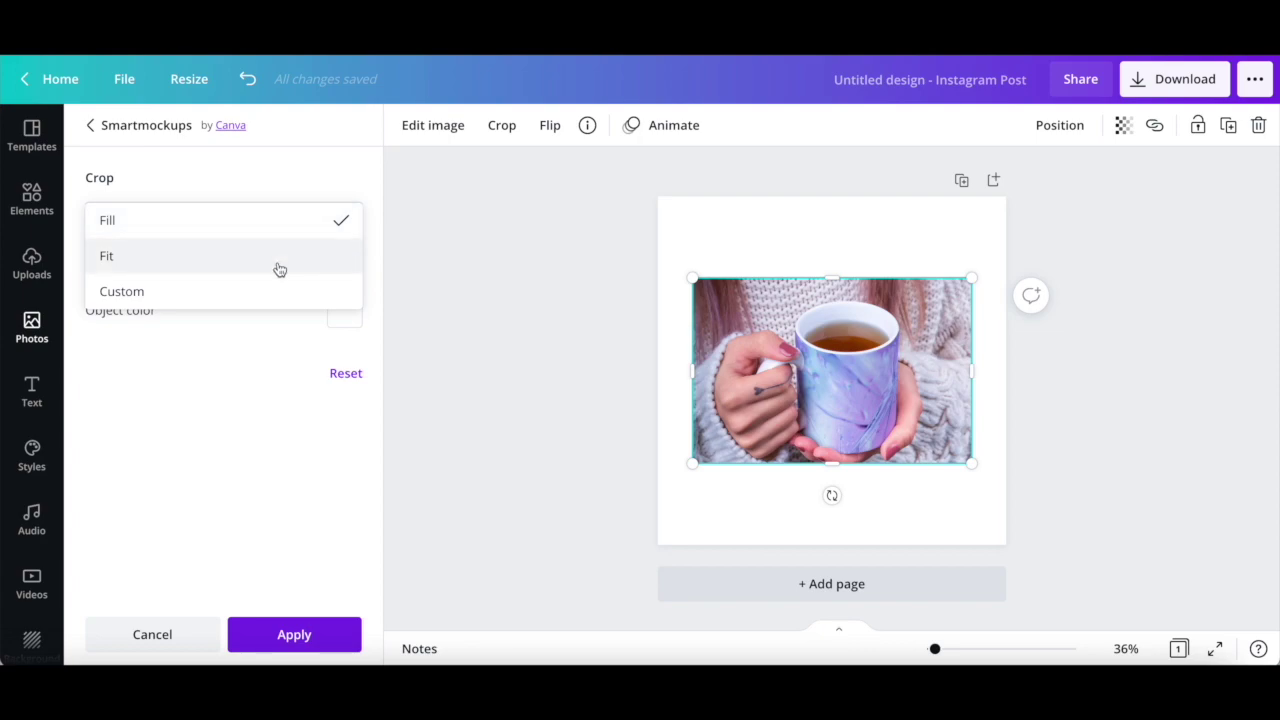
click(224, 376)
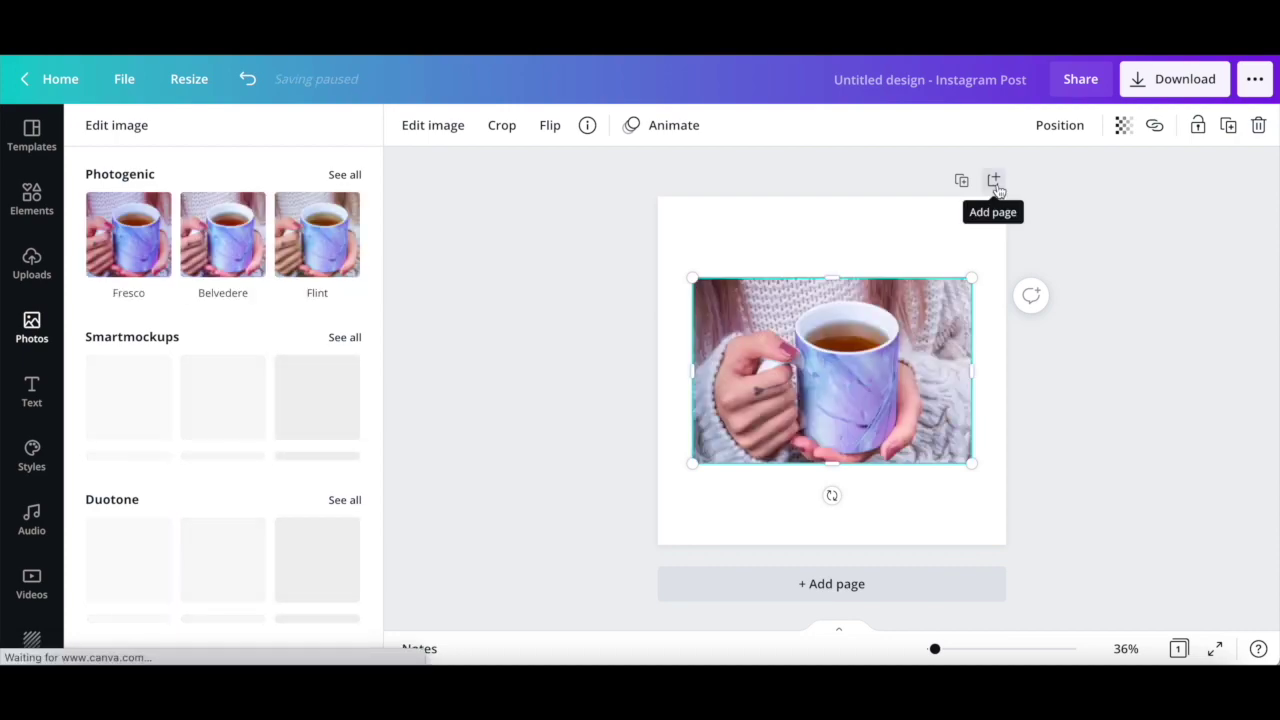
- Add a second blank page and place the uploaded DesignBrand logo on it
click(994, 181)
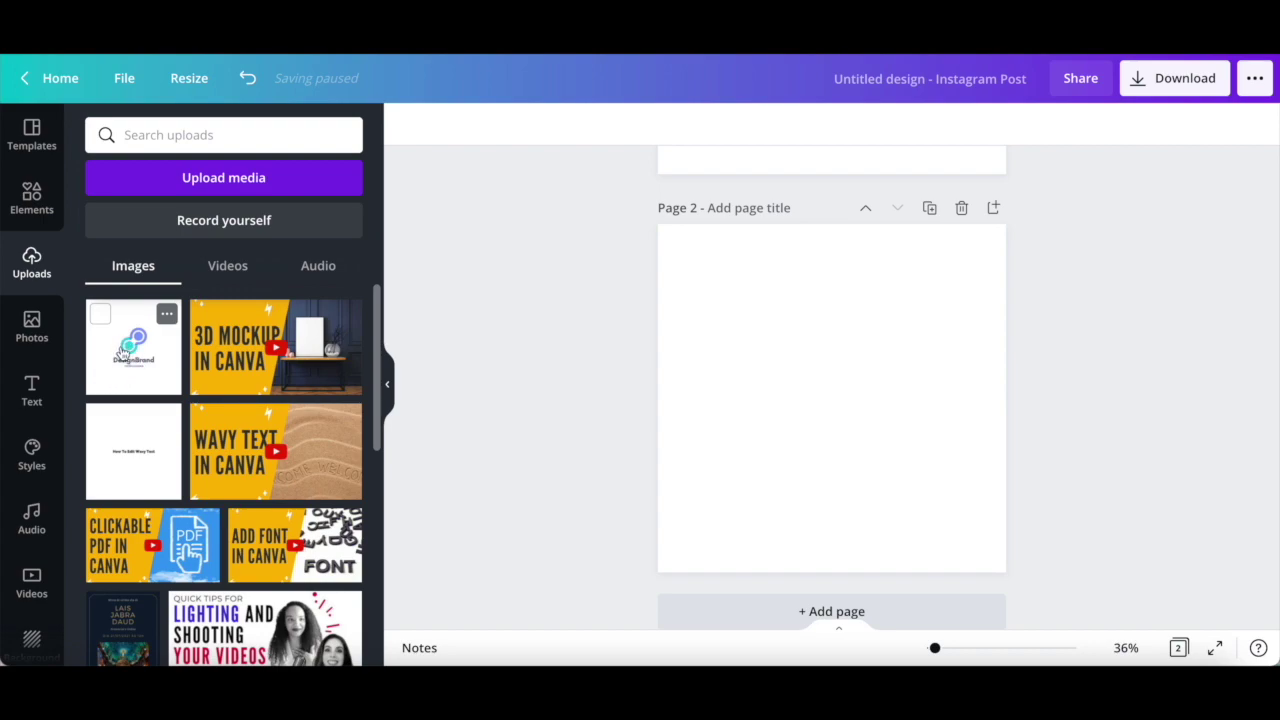
click(124, 352)
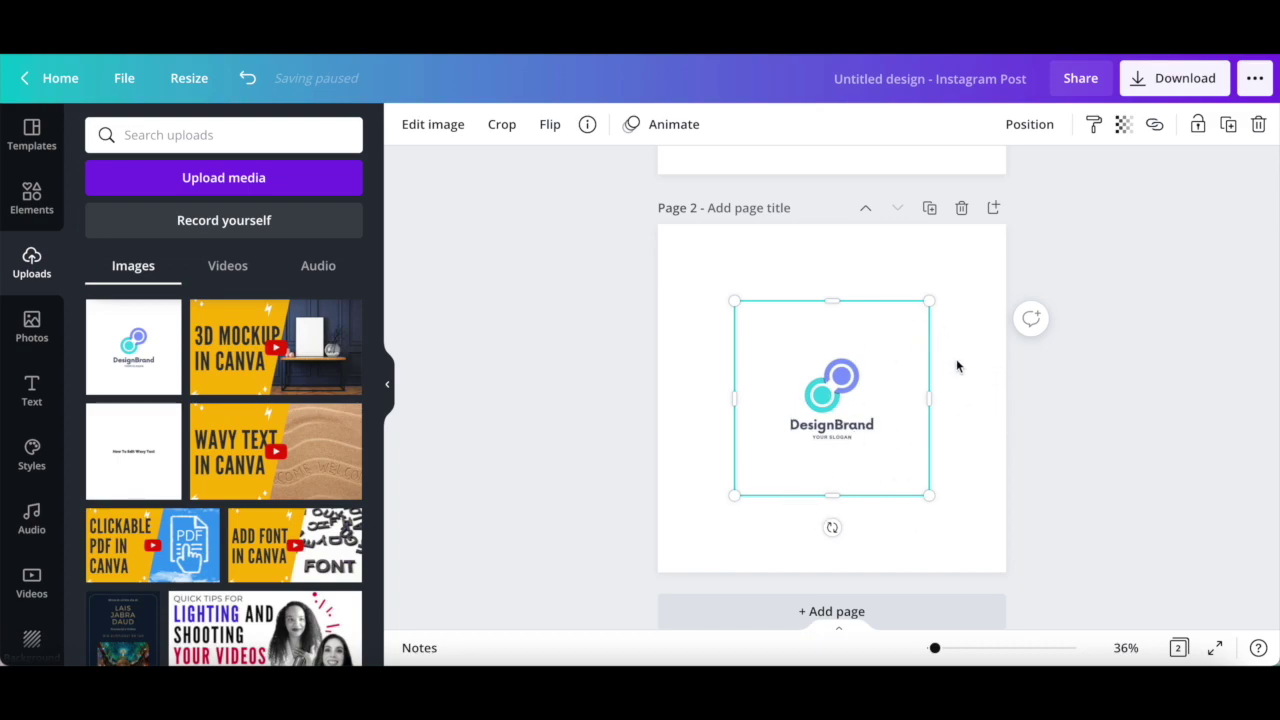
- Show the logo's Edit image options and browse all Smartmockups
click(448, 131)
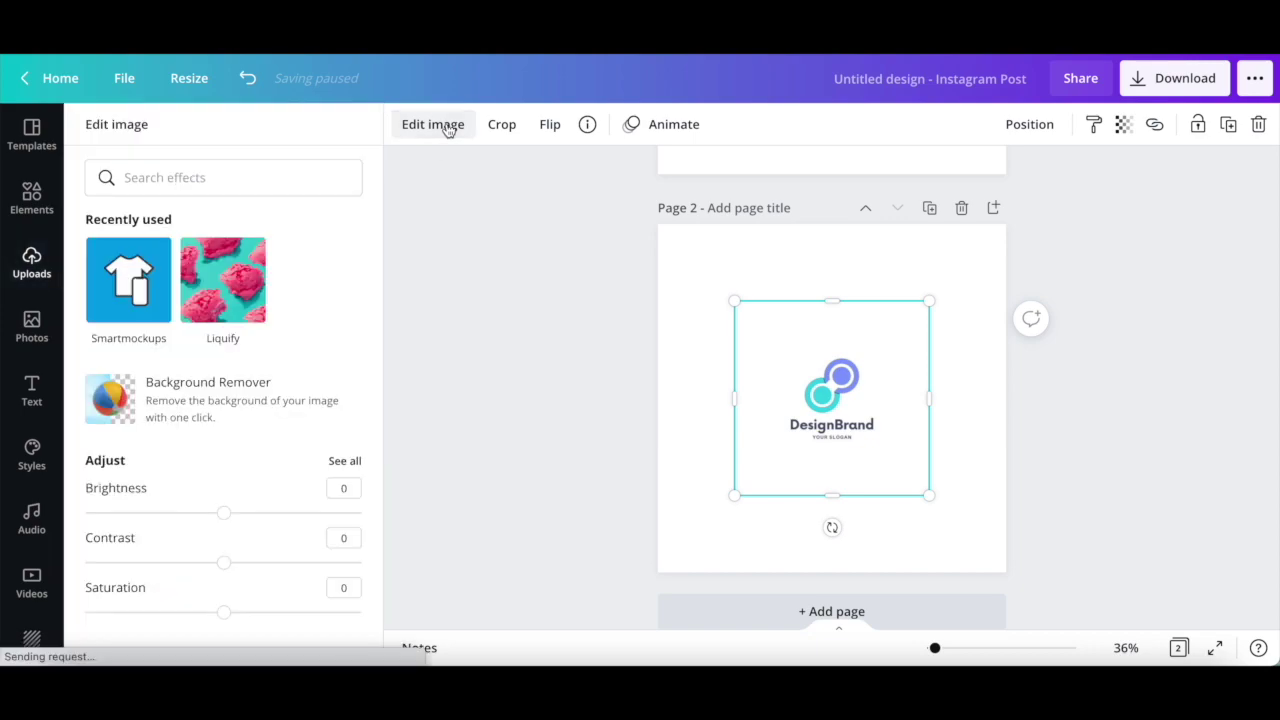
scroll(280, 280, down, 2)
scroll(280, 280, down, 5)
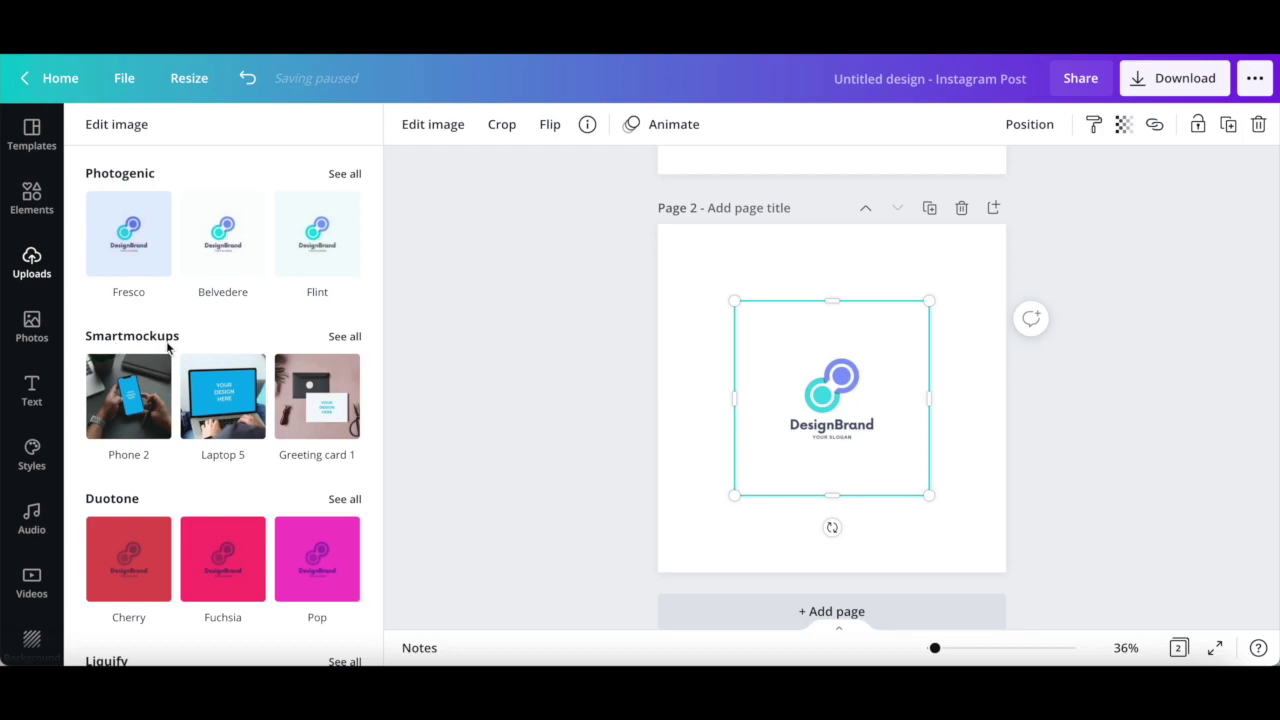
click(345, 337)
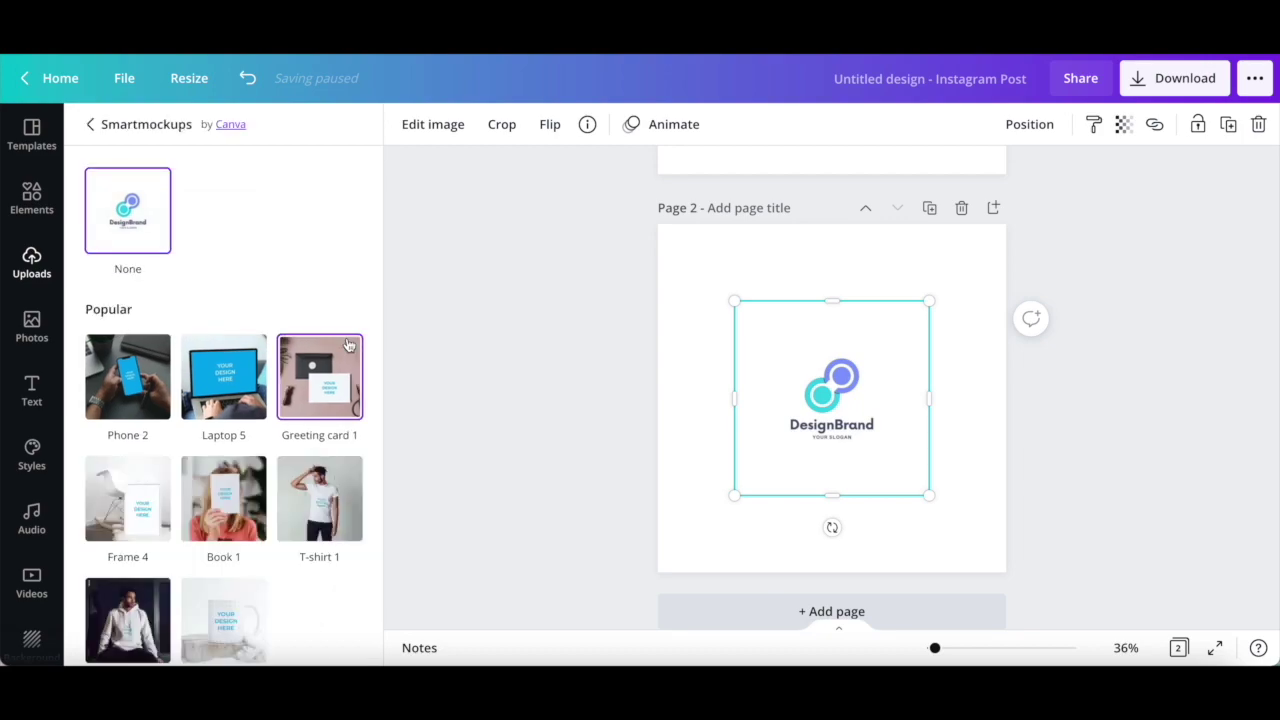
scroll(348, 345, down, 10)
scroll(348, 345, down, 15)
scroll(348, 345, down, 15)
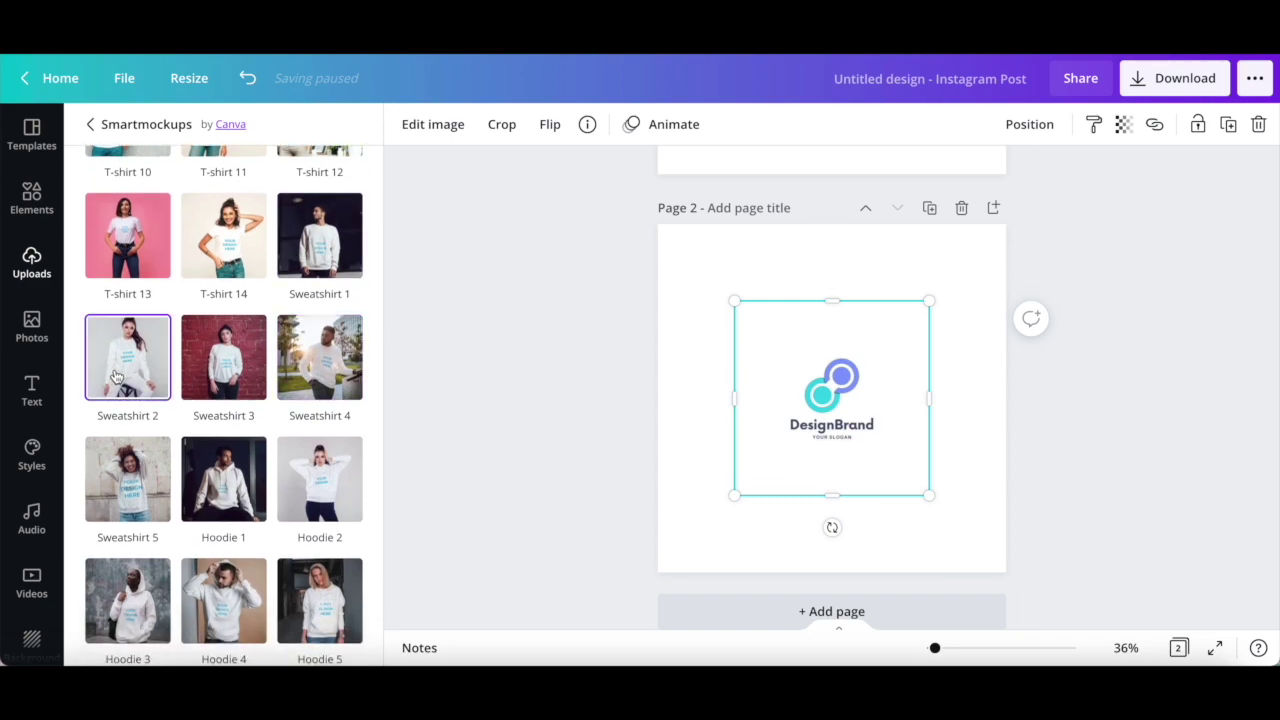
- Apply the Sweatshirt 2 white sweatshirt mockup to the logo with Fill crop
click(116, 374)
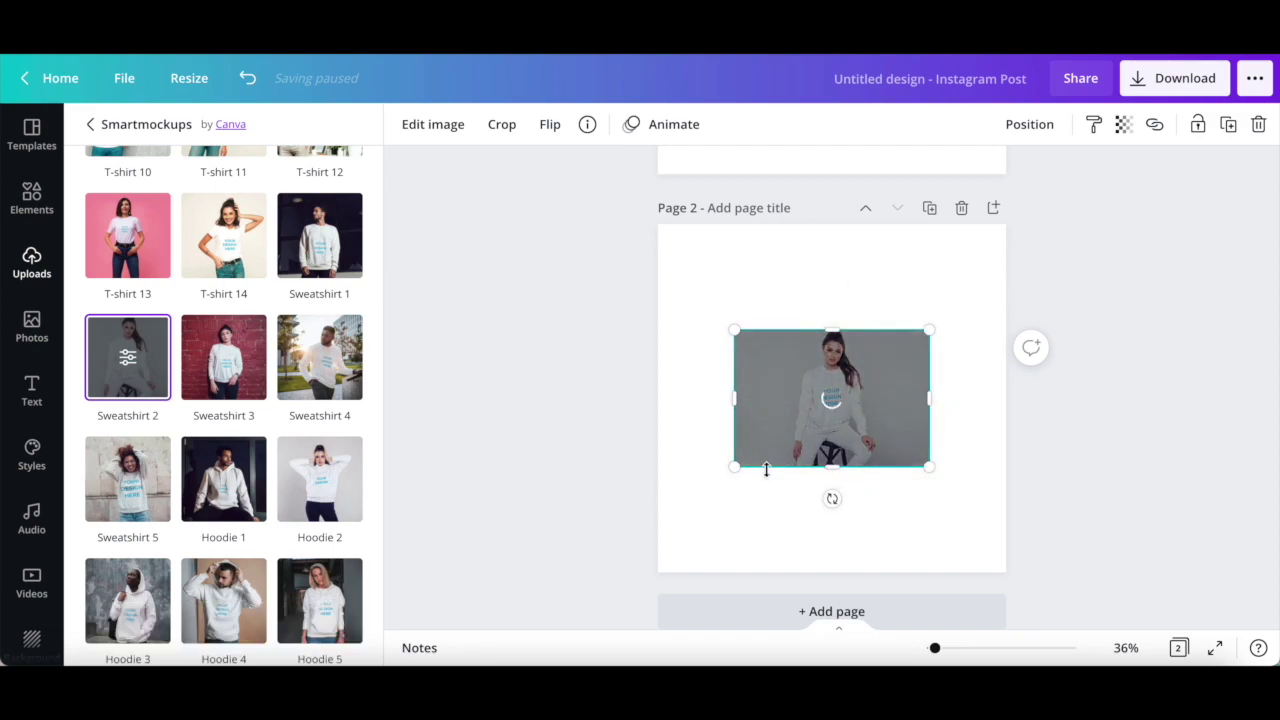
click(127, 357)
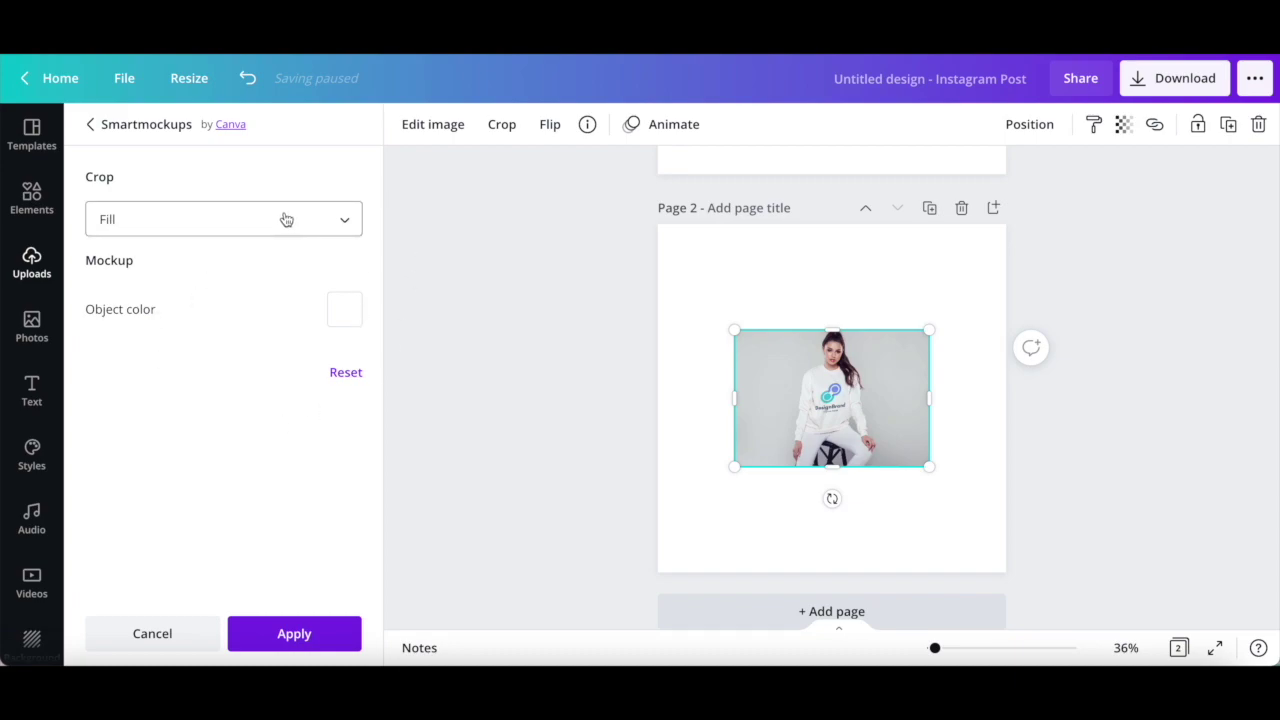
click(330, 223)
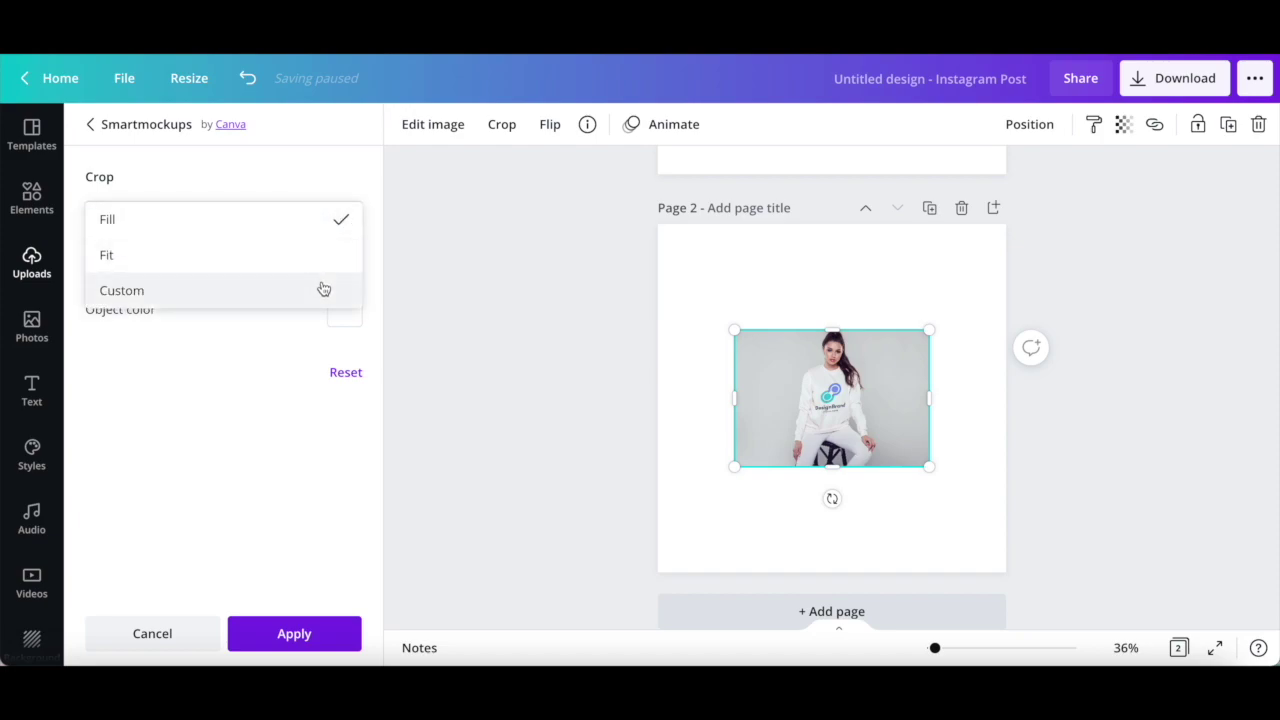
click(252, 407)
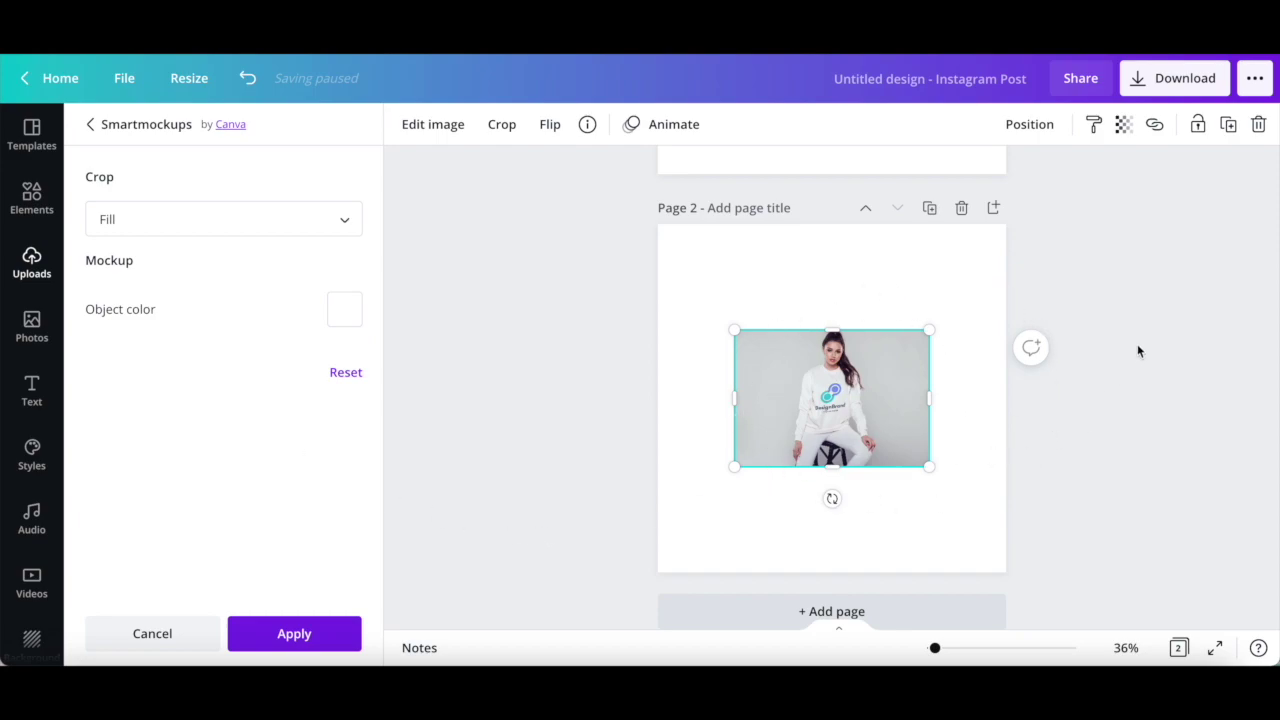
click(324, 636)
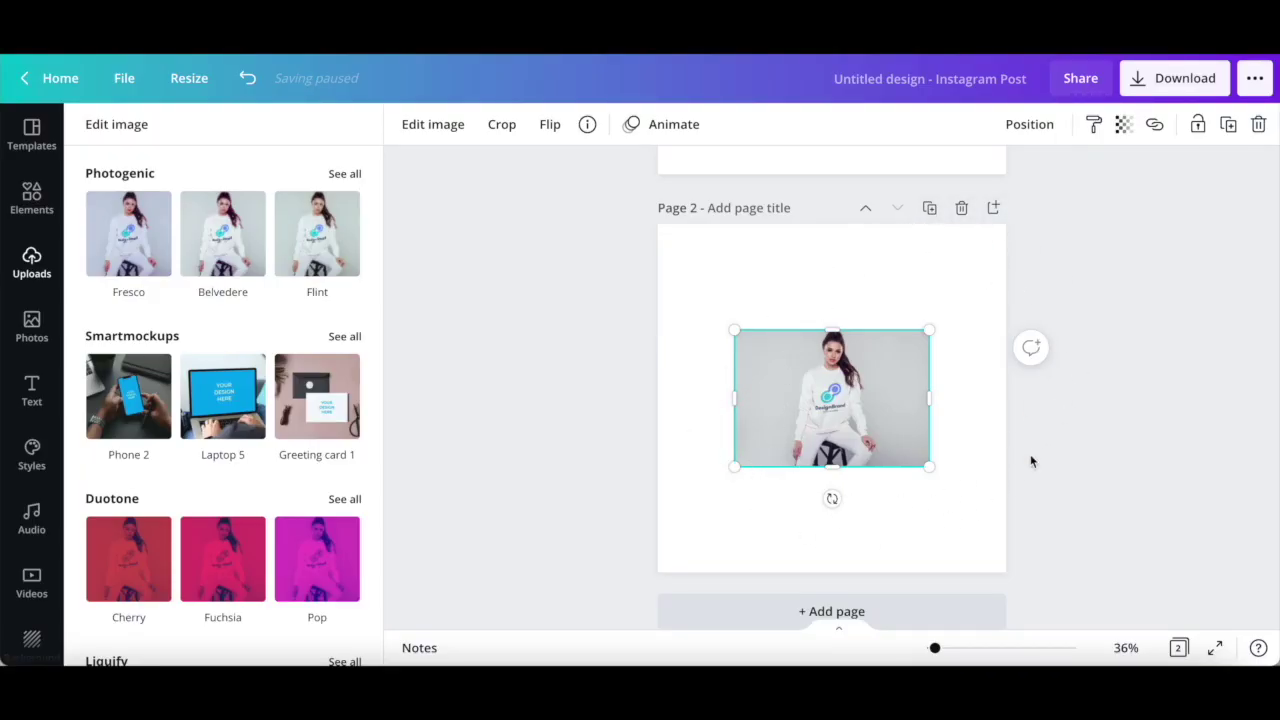
- Rename the design to 'Canva Mockup' and bring up its Download options
click(975, 87)
key(BackSpace)
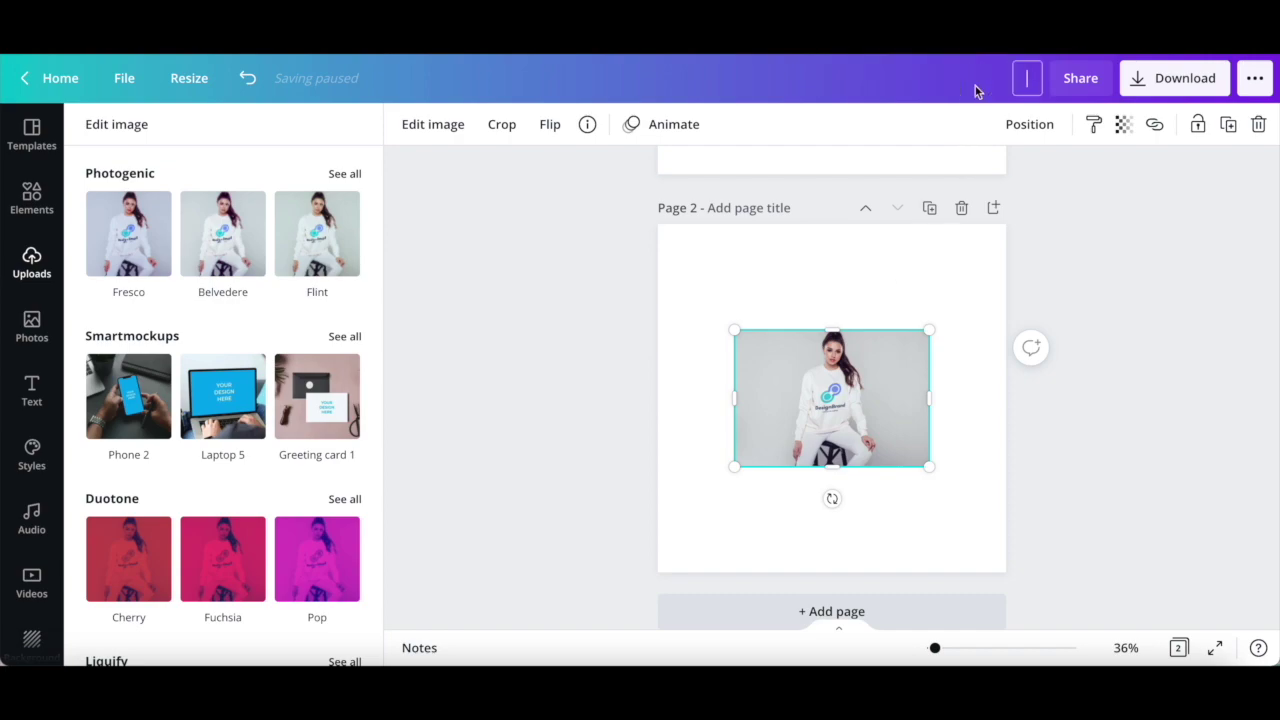
text(Canva Mockup)
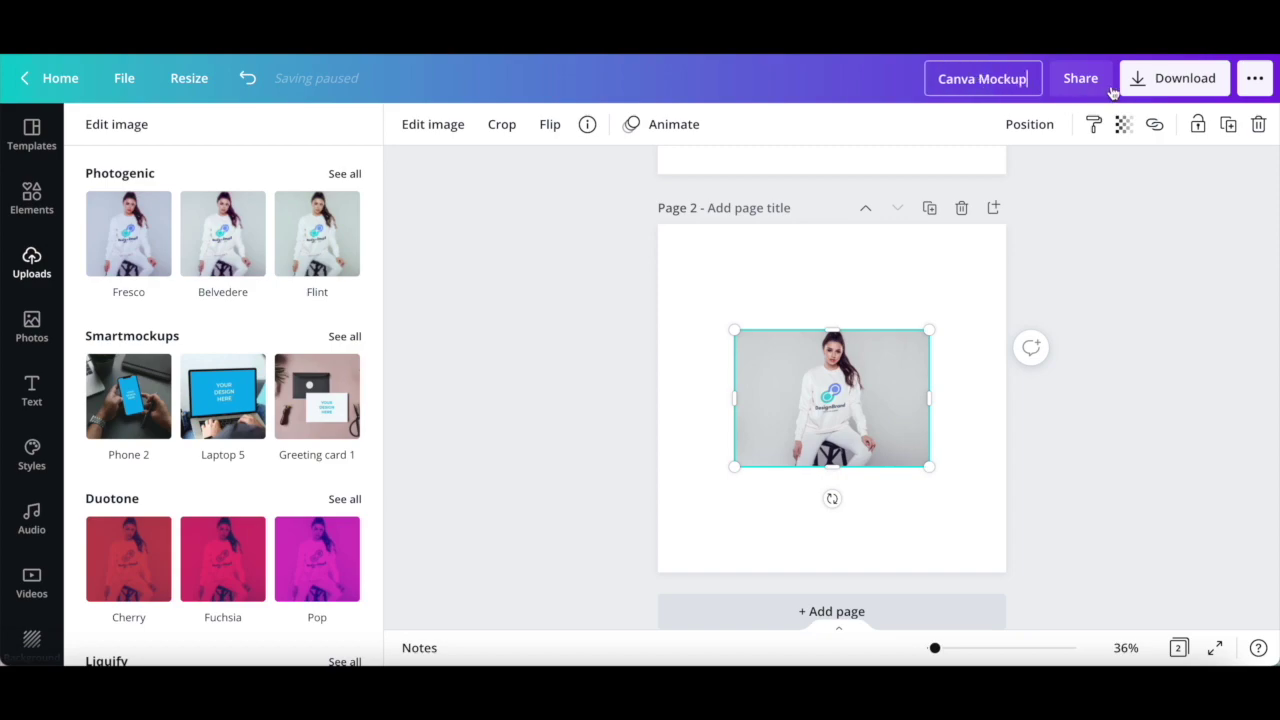
click(1163, 85)
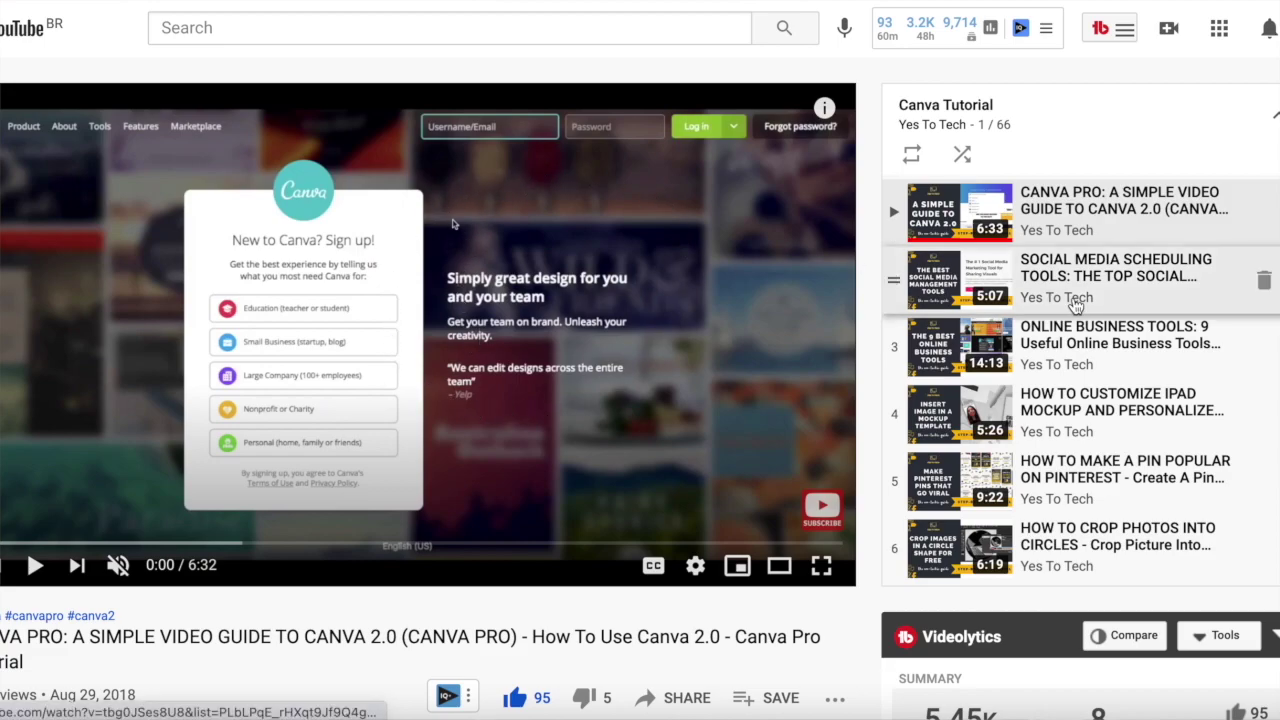
scroll(1075, 305, down, 3)
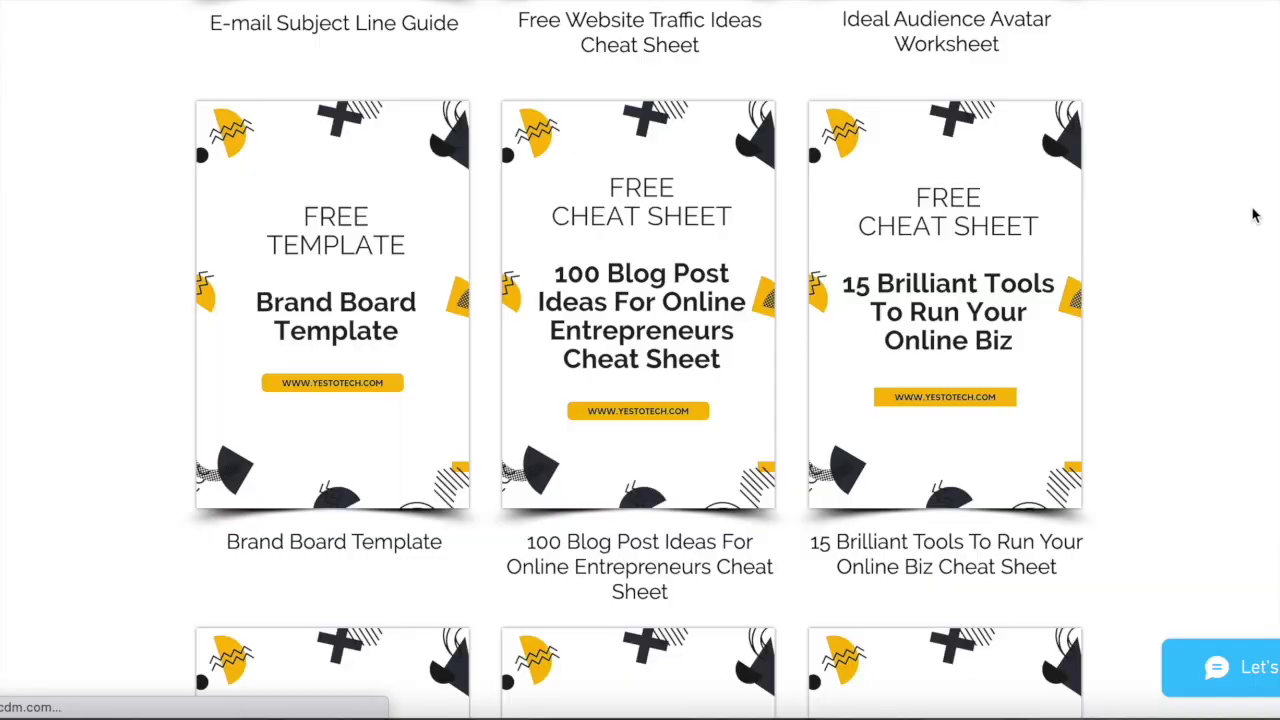
- Open the 15 Brilliant Tools cheat sheet offer and enter a first name and e-mail in its sign-up form
click(1005, 308)
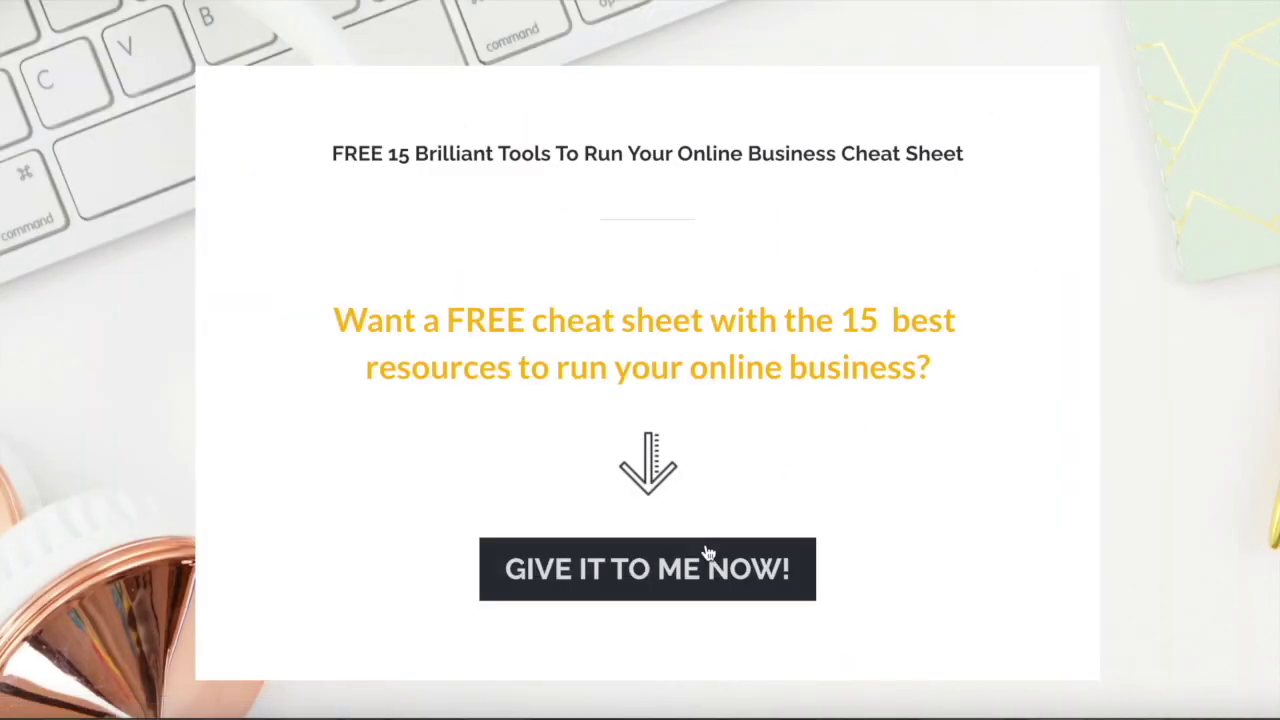
click(701, 556)
text(Marina)
key(Tab)
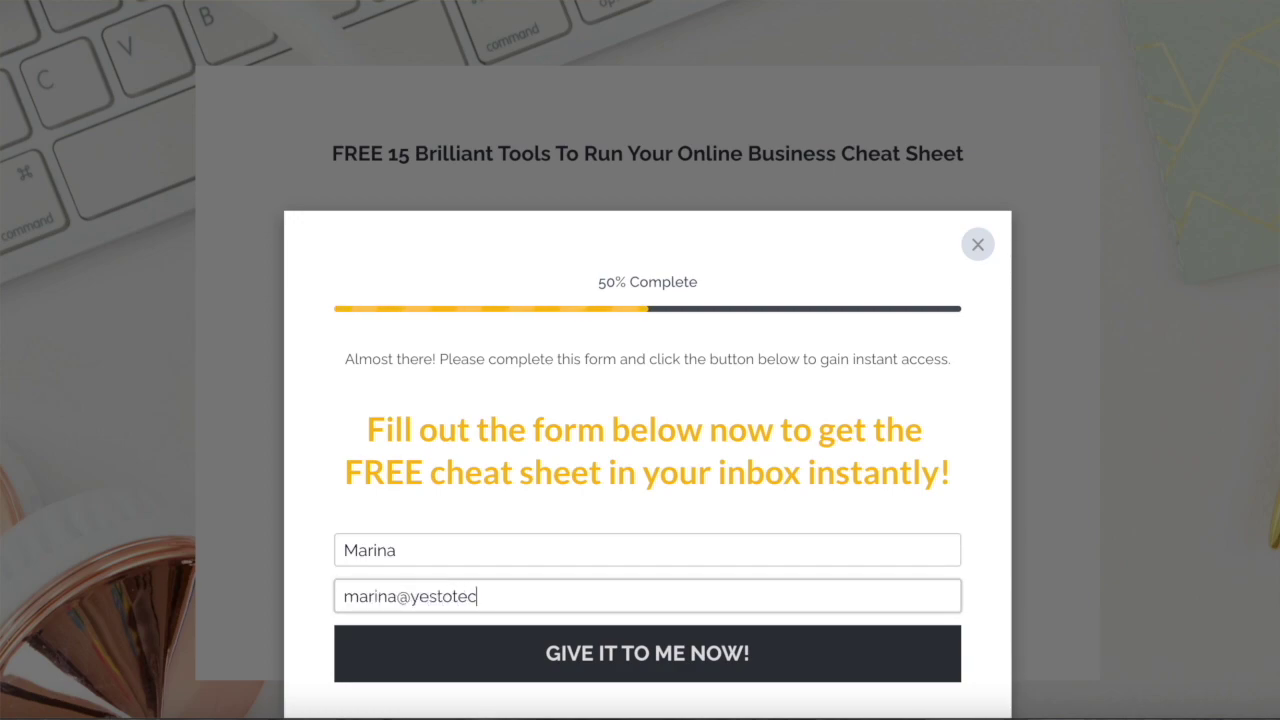
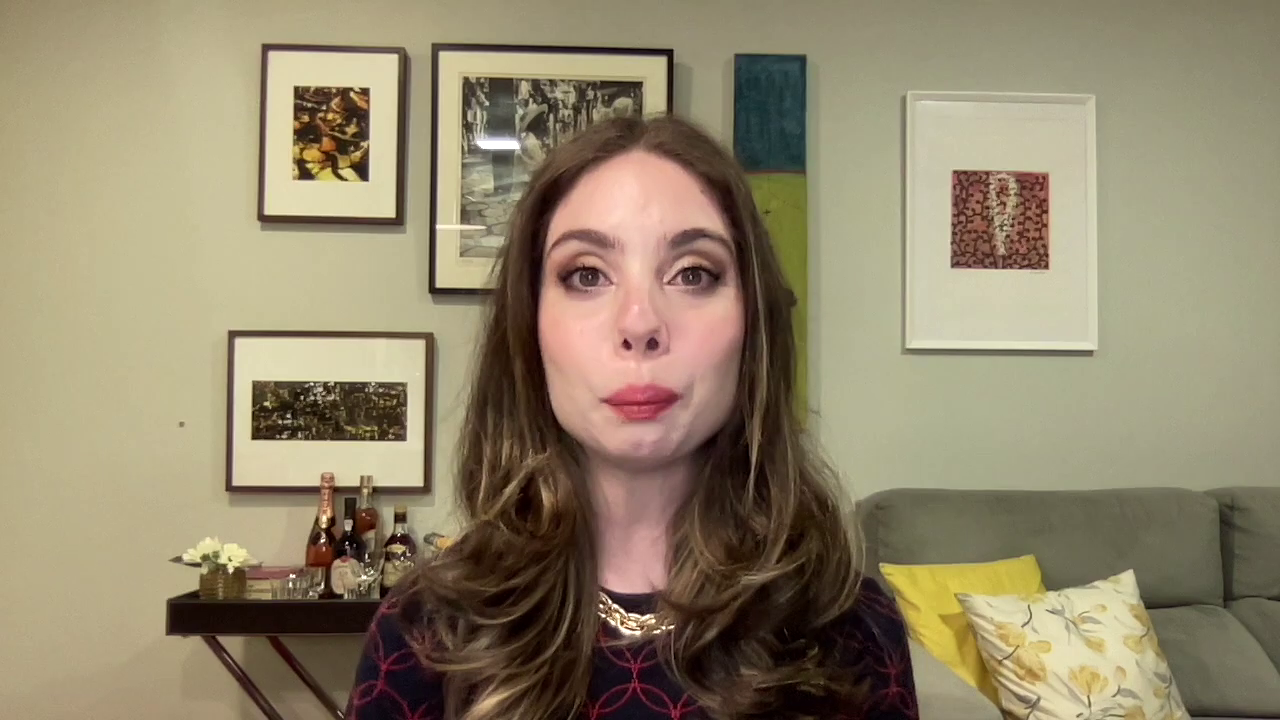